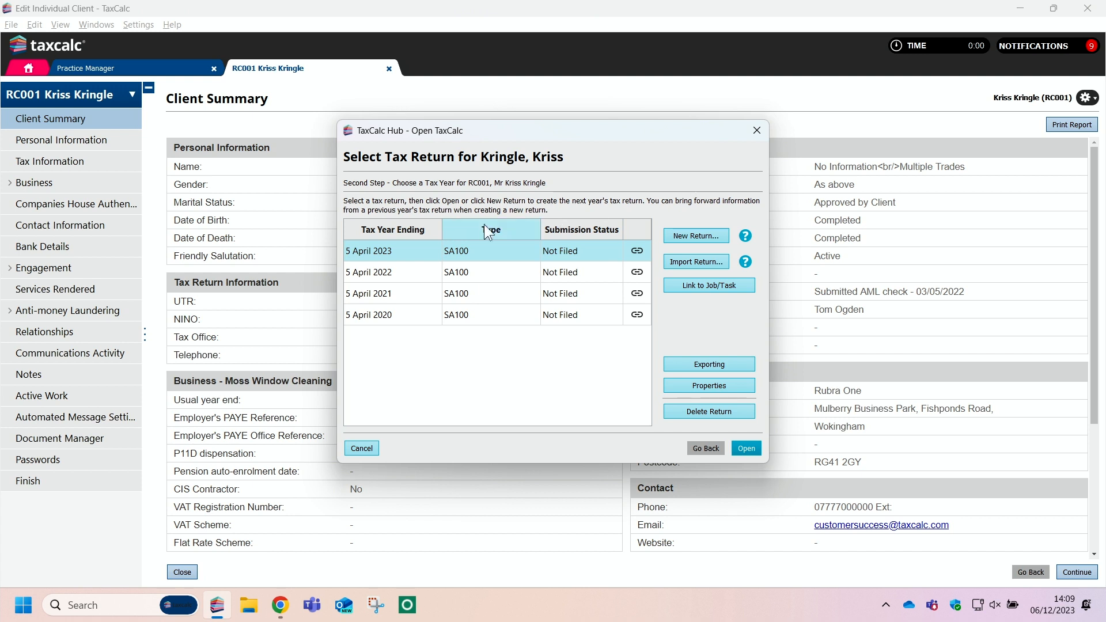
# Step: Open the SA100 return for the year ending 5 April 2023 and its UK company dividends wizard under Shares and unit trusts
pyautogui.doubleClick(474, 246)
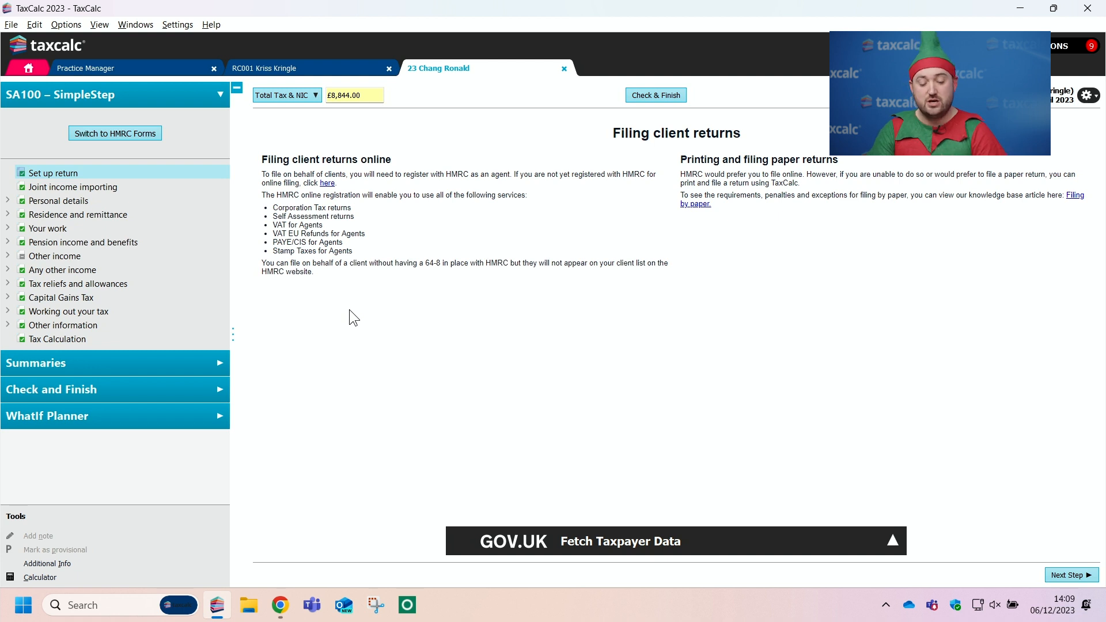
pyautogui.click(8, 256)
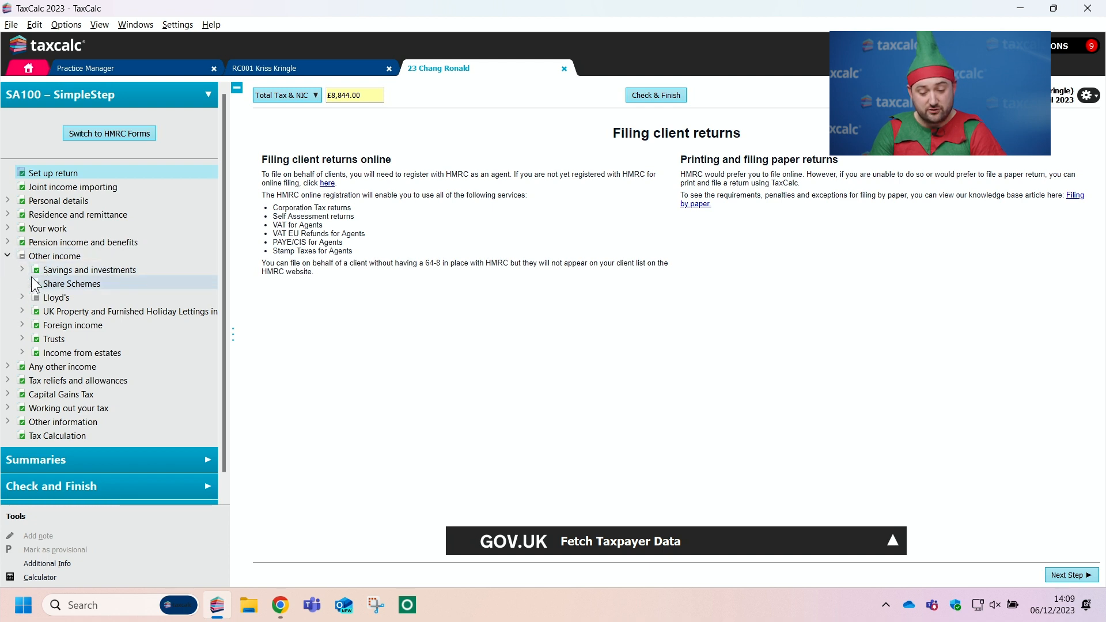
pyautogui.click(21, 270)
pyautogui.click(74, 311)
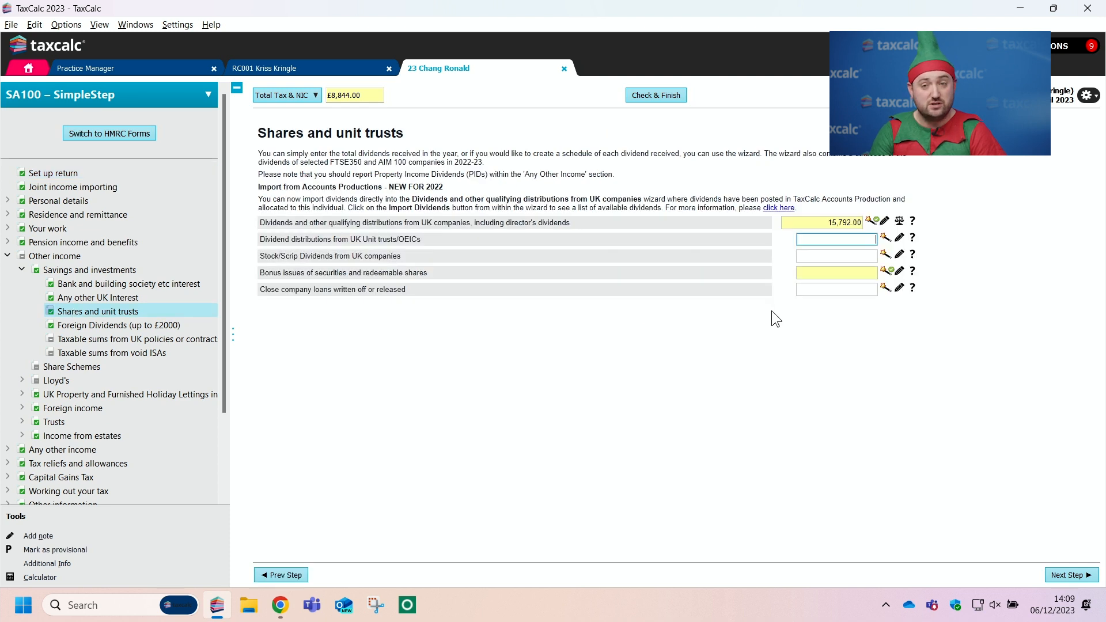
pyautogui.click(871, 225)
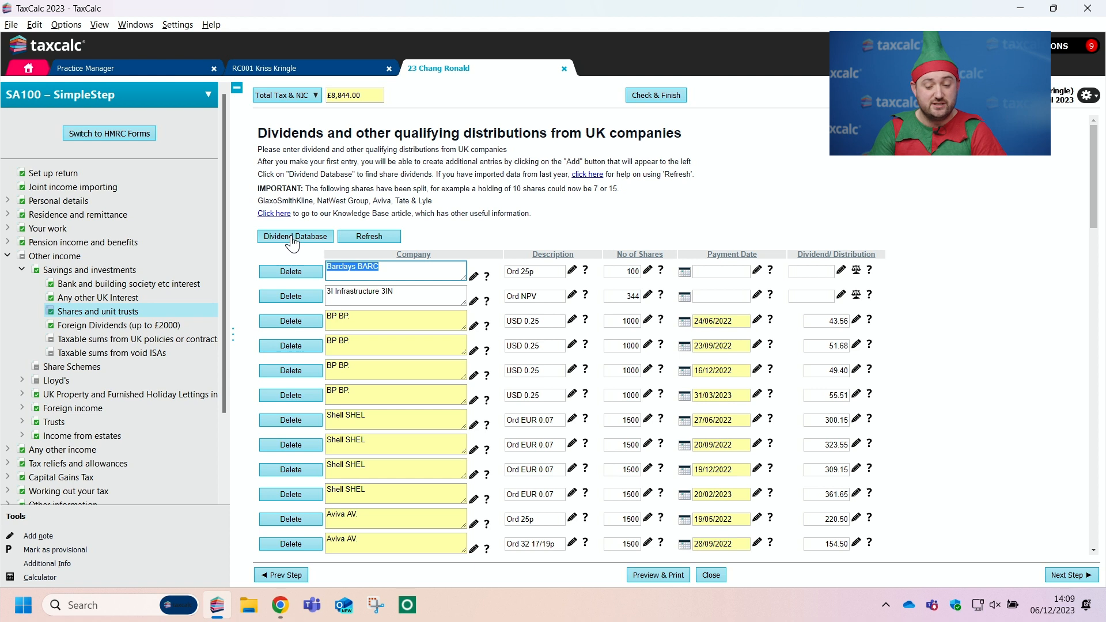
# Step: Find Shell SHEL in the Dividends Database and autopost its dividends for 1500 shares into the wizard
pyautogui.click(292, 237)
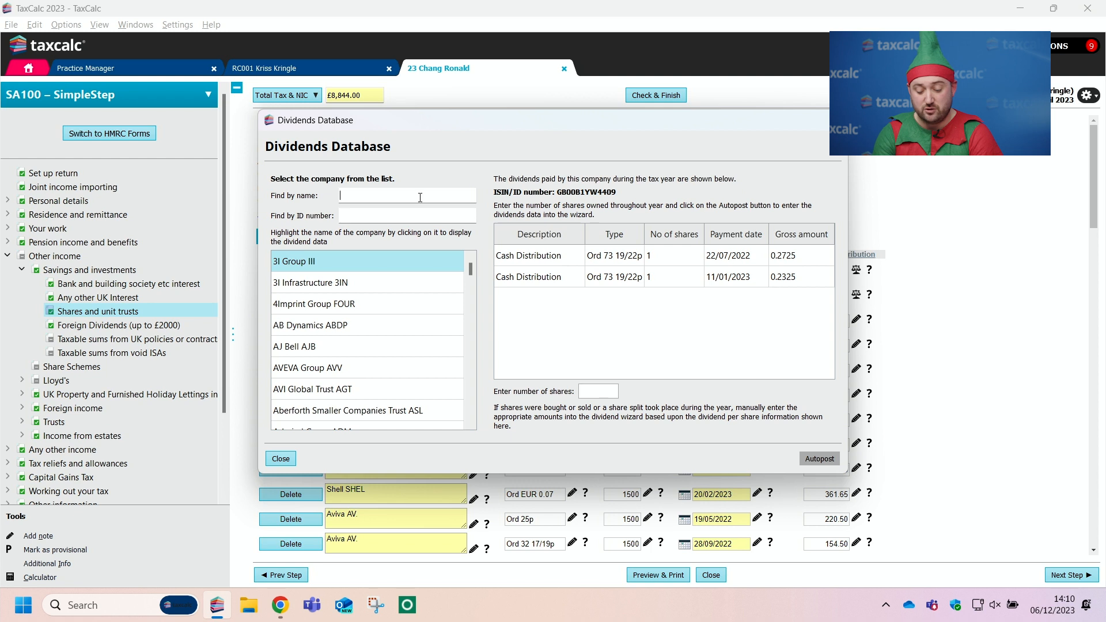
pyautogui.write('shell')
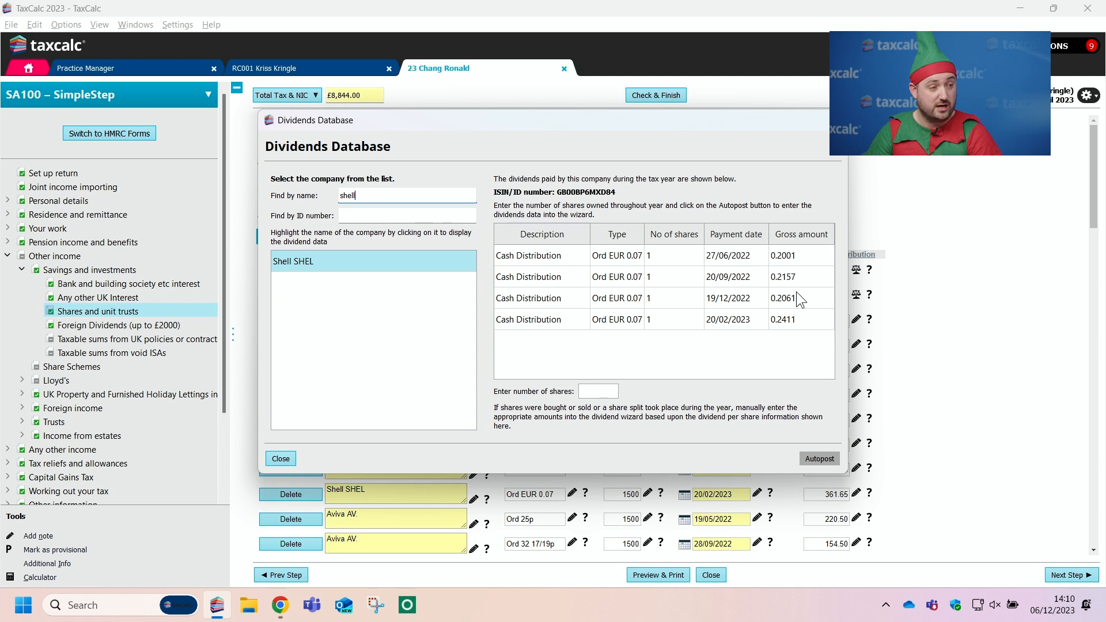
pyautogui.click(600, 394)
pyautogui.write('1500')
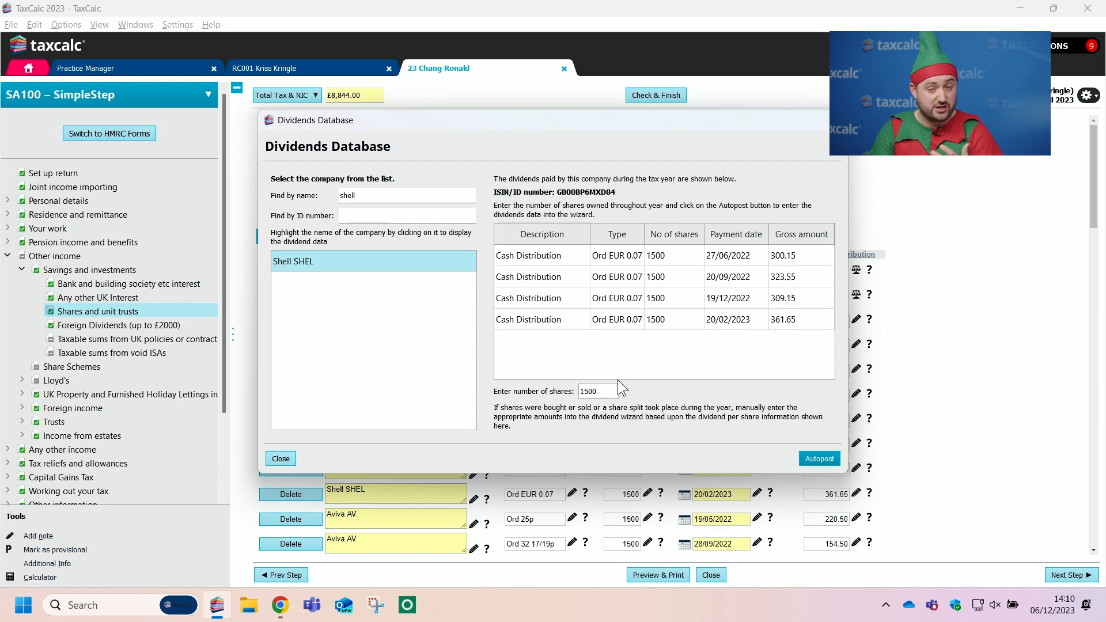
pyautogui.click(818, 458)
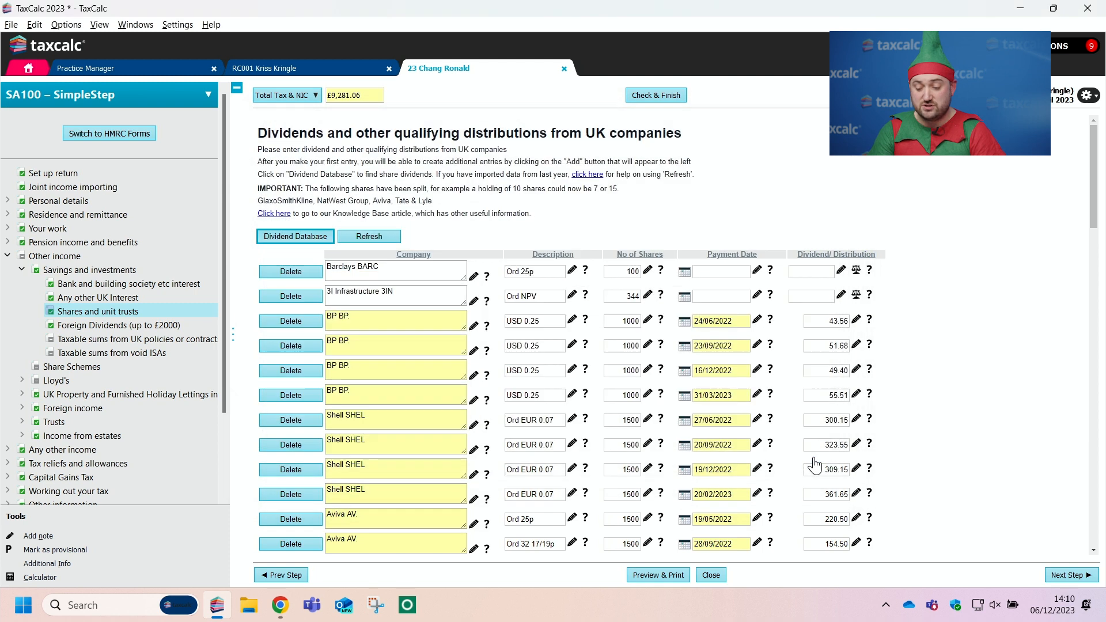
pyautogui.scroll(-10, 363, 447)
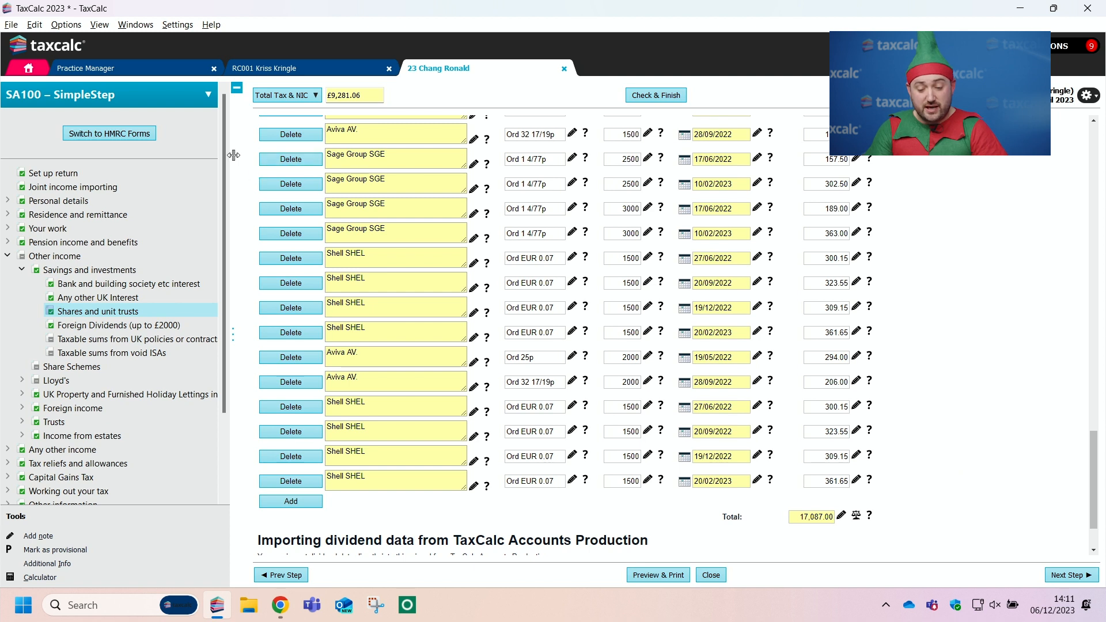
# Step: View the SA302 Summary of the tax return
pyautogui.moveTo(227, 172); pyautogui.dragTo(217, 259)
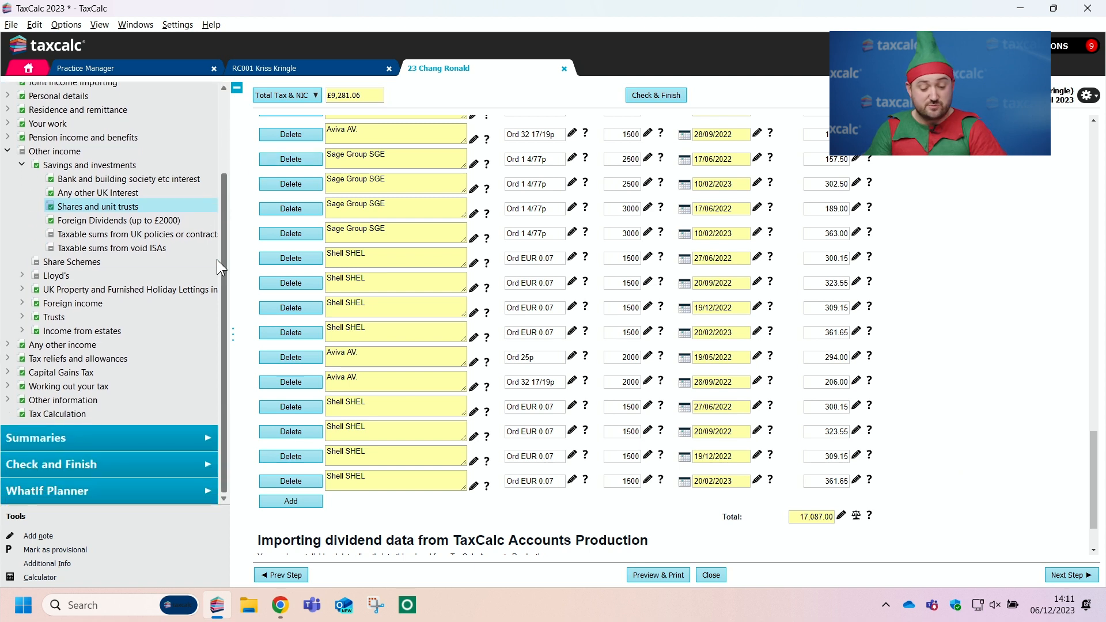
pyautogui.click(115, 440)
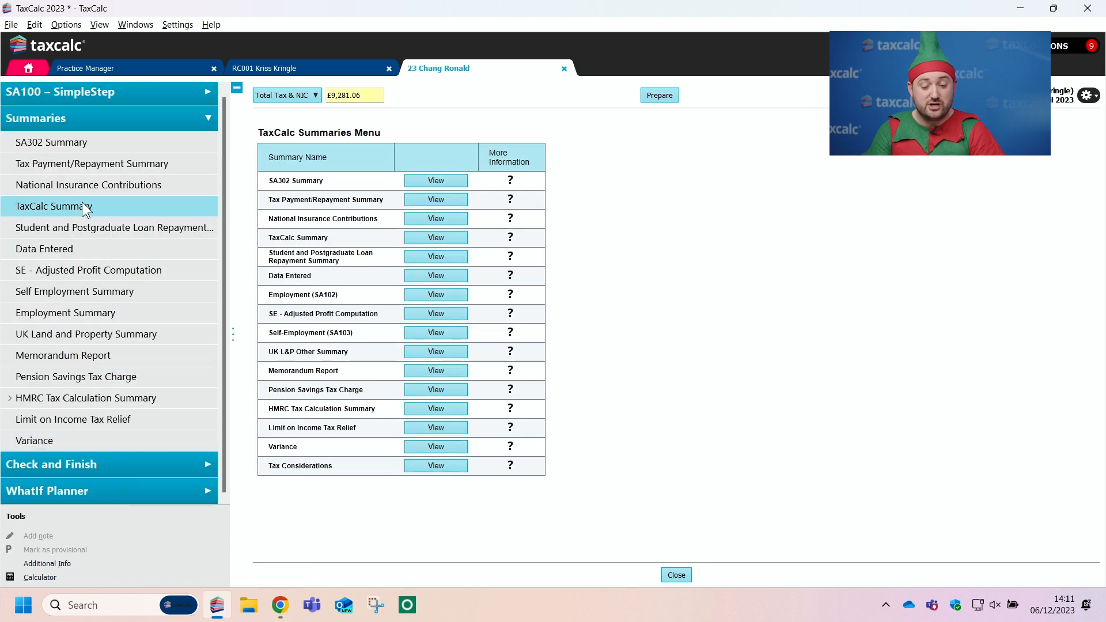
pyautogui.click(79, 140)
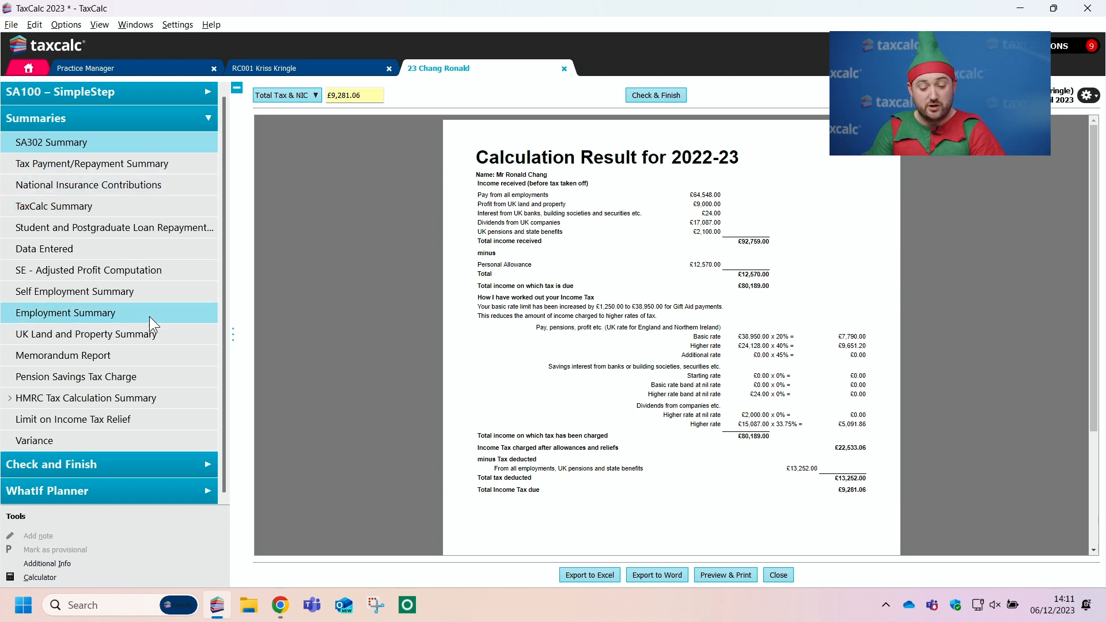
# Step: Review the Variance report comparing the current and prior tax years and show its print preview
pyautogui.click(112, 439)
pyautogui.moveTo(1096, 238); pyautogui.dragTo(1094, 302)
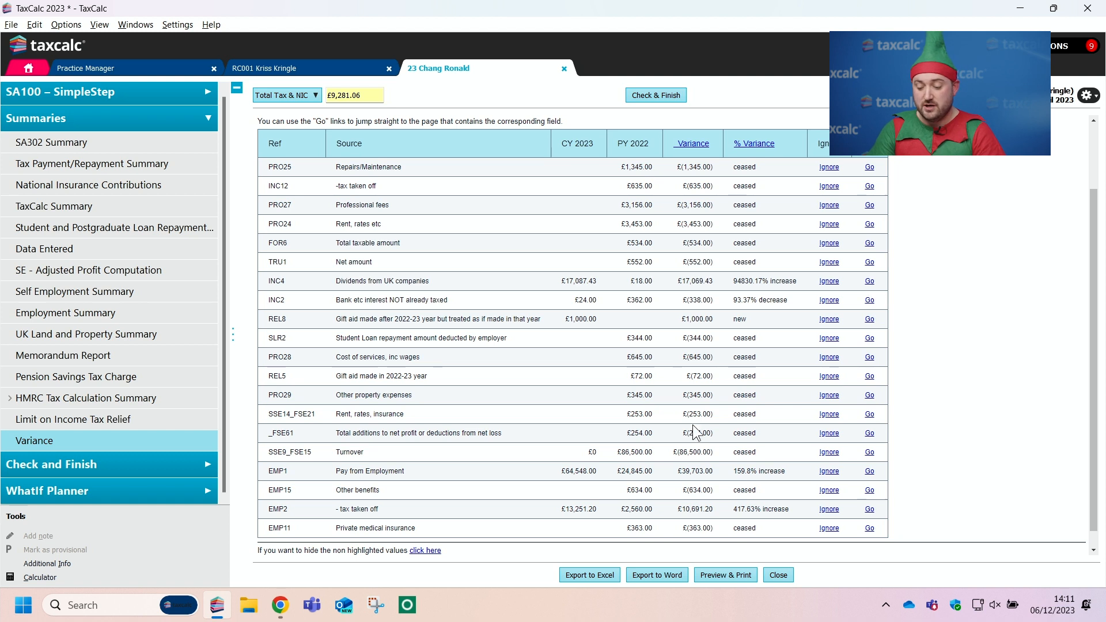
pyautogui.click(726, 575)
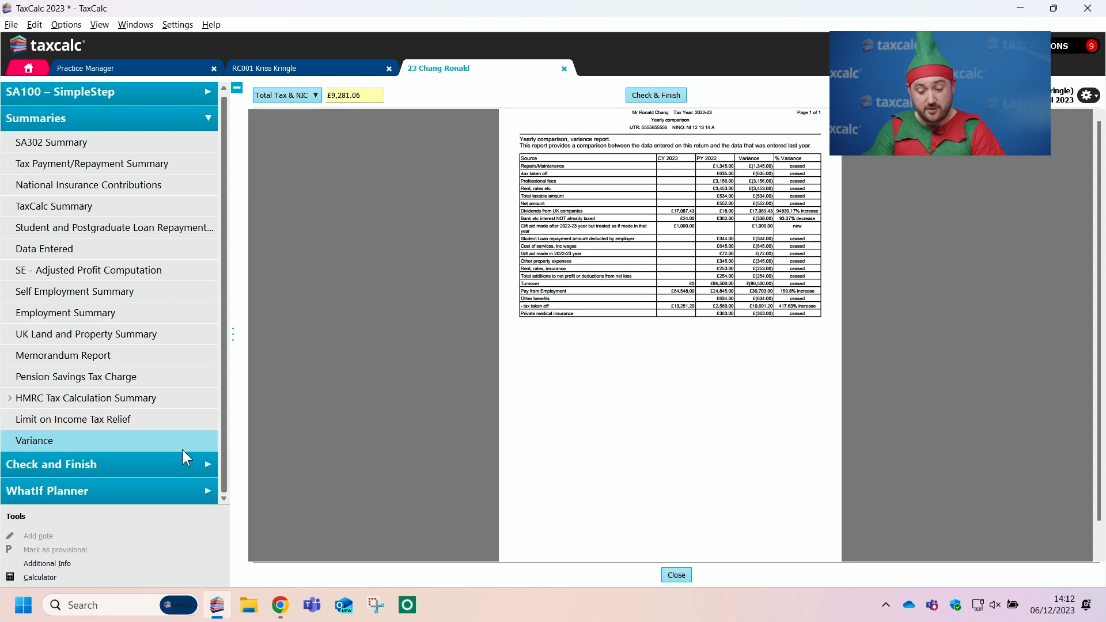
# Step: In the return's printing preferences, turn Summaries off and on again and include SA302, UK Property SA105 and Limit on Income Tax Relief
pyautogui.click(147, 461)
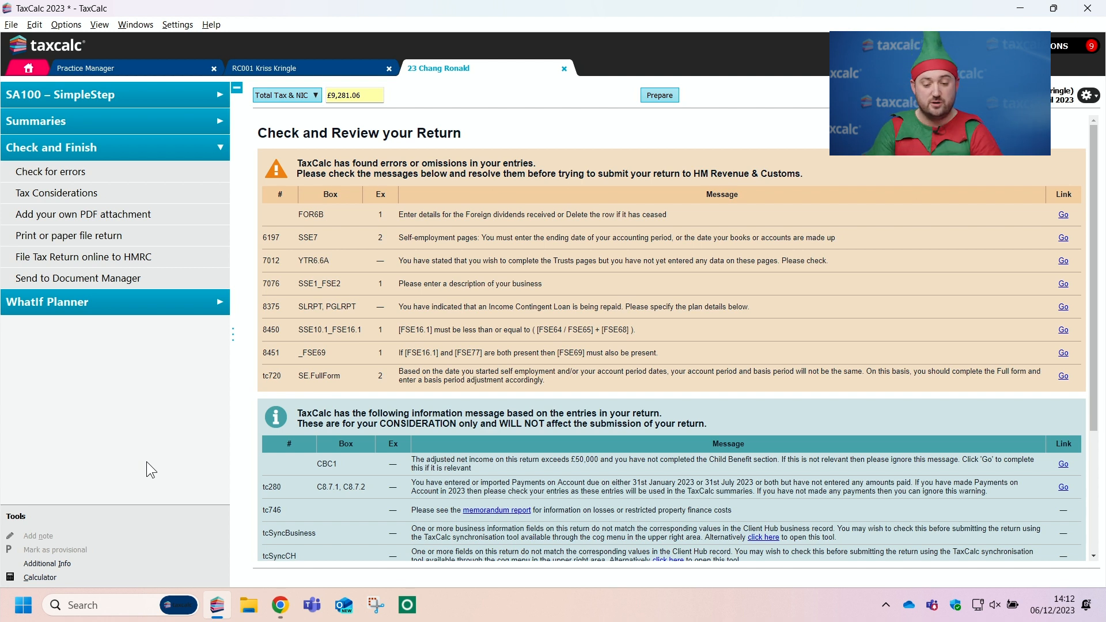
pyautogui.click(73, 236)
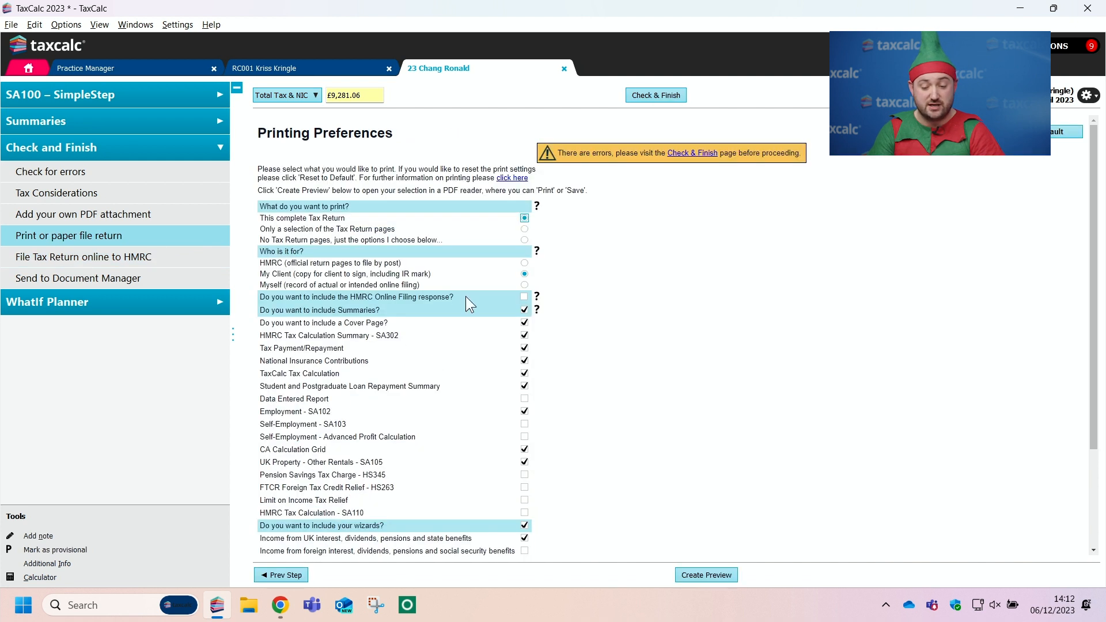
pyautogui.click(523, 311)
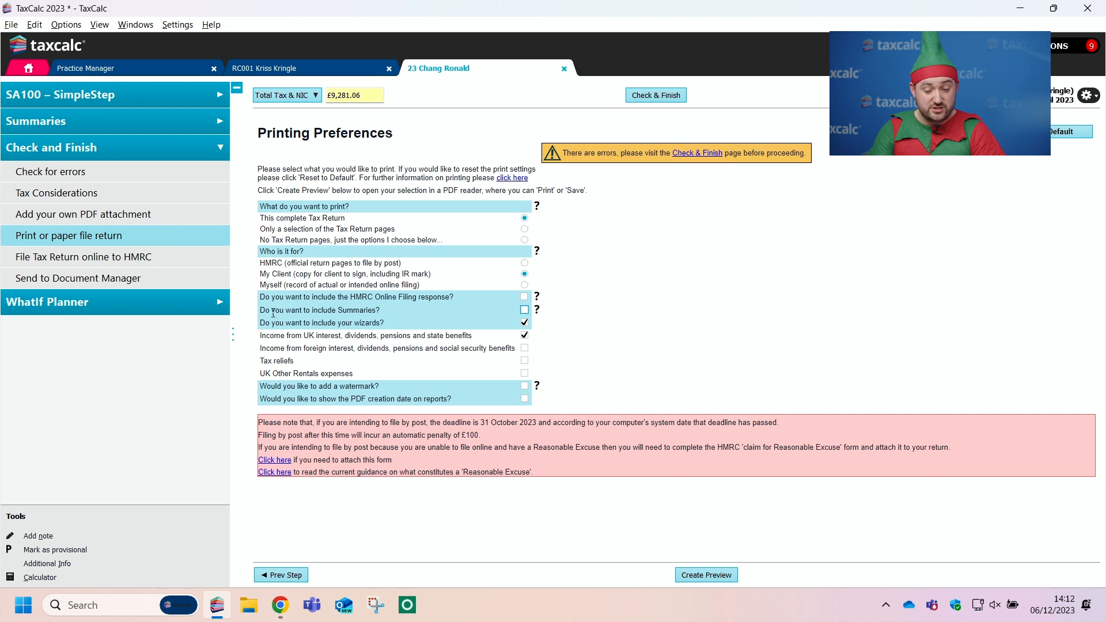
pyautogui.moveTo(259, 311); pyautogui.dragTo(381, 312)
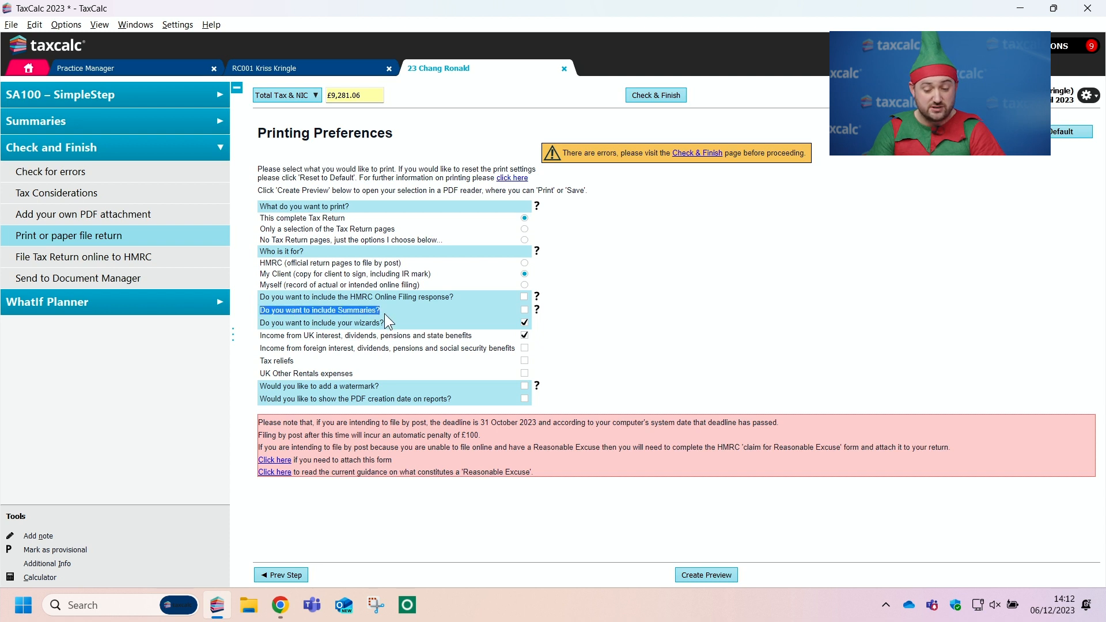
pyautogui.click(524, 311)
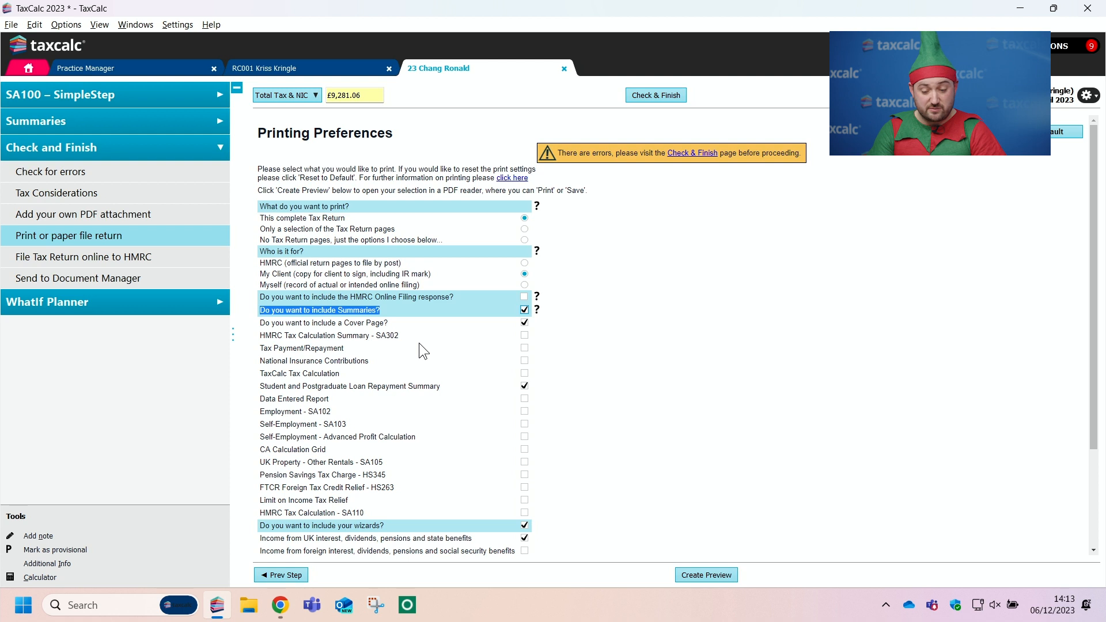
pyautogui.click(526, 336)
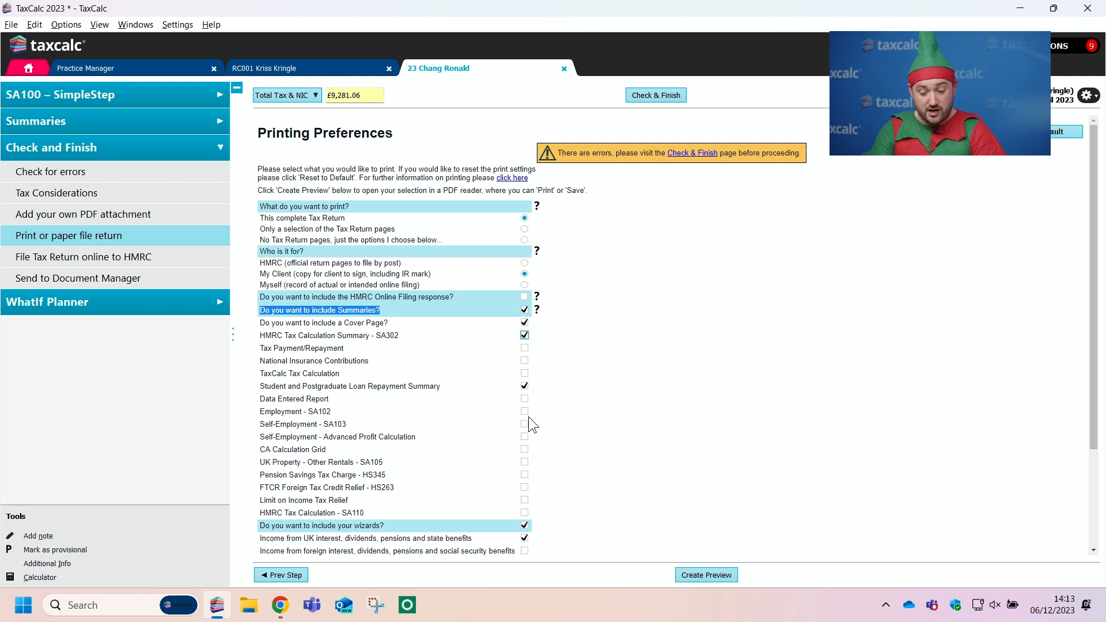
pyautogui.click(525, 461)
pyautogui.click(524, 500)
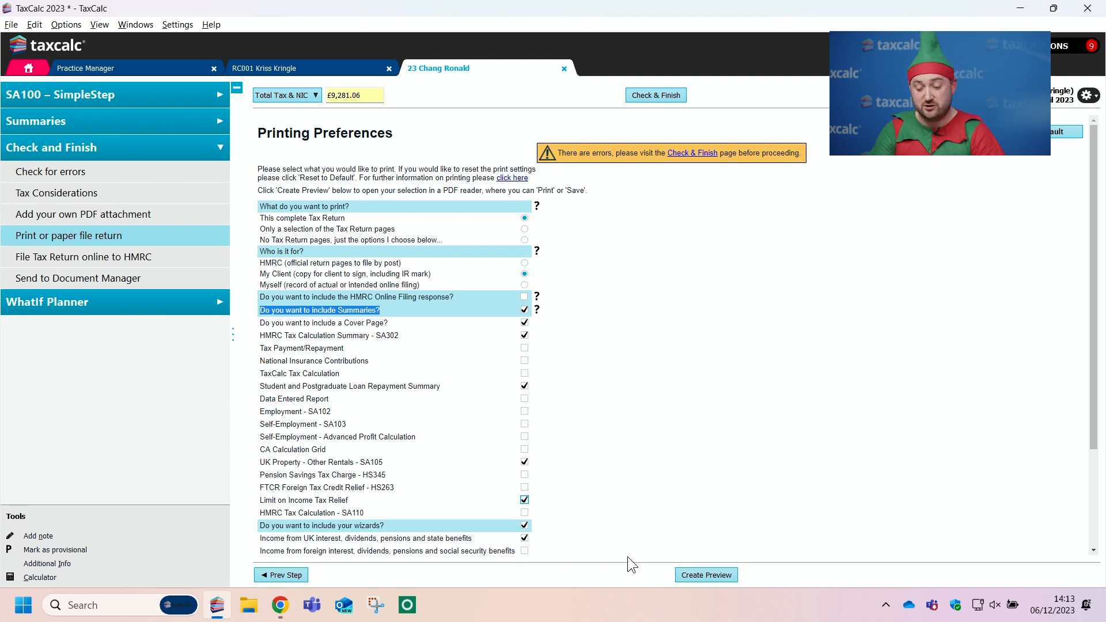
# Step: Create the preview of the client's tax return copy without marking it as 'Sent to Client', and look through its pages
pyautogui.click(703, 574)
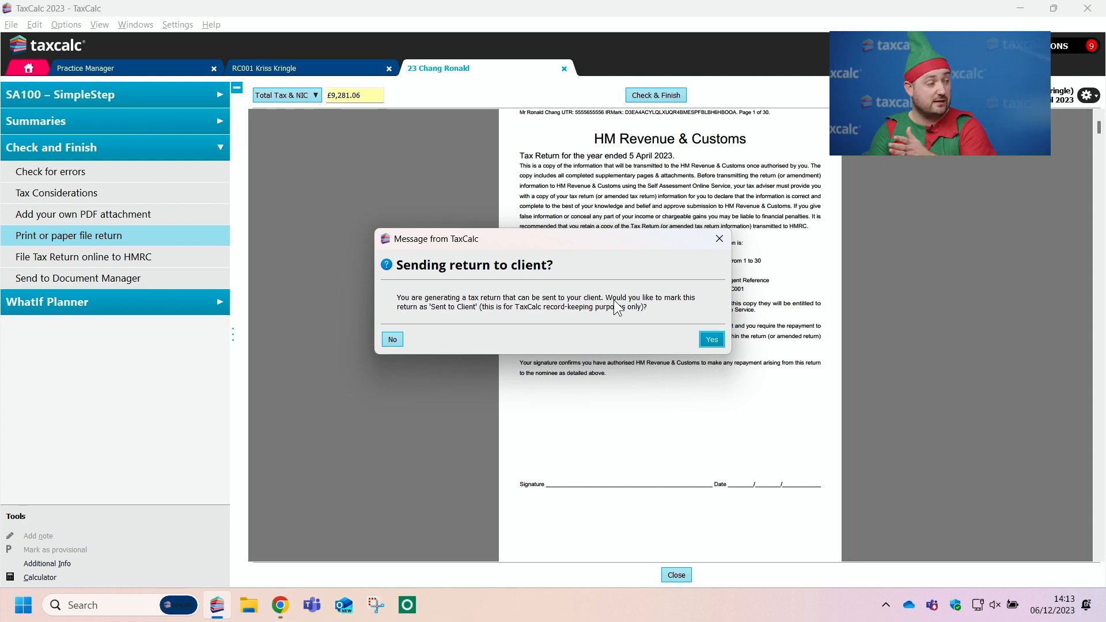
pyautogui.click(393, 339)
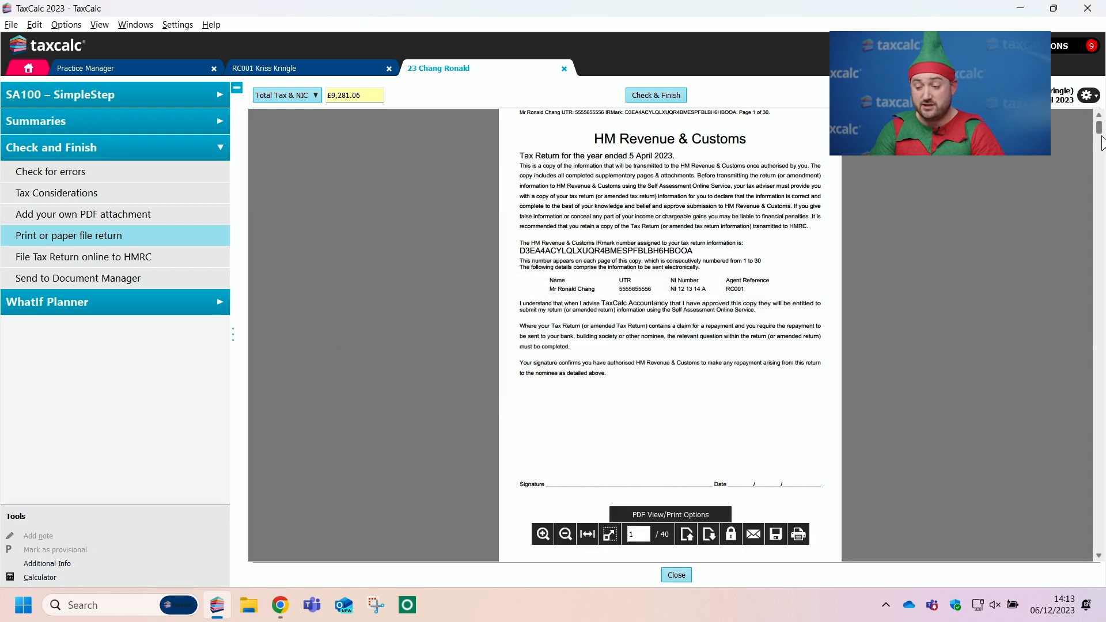
pyautogui.moveTo(1100, 134); pyautogui.dragTo(1104, 483)
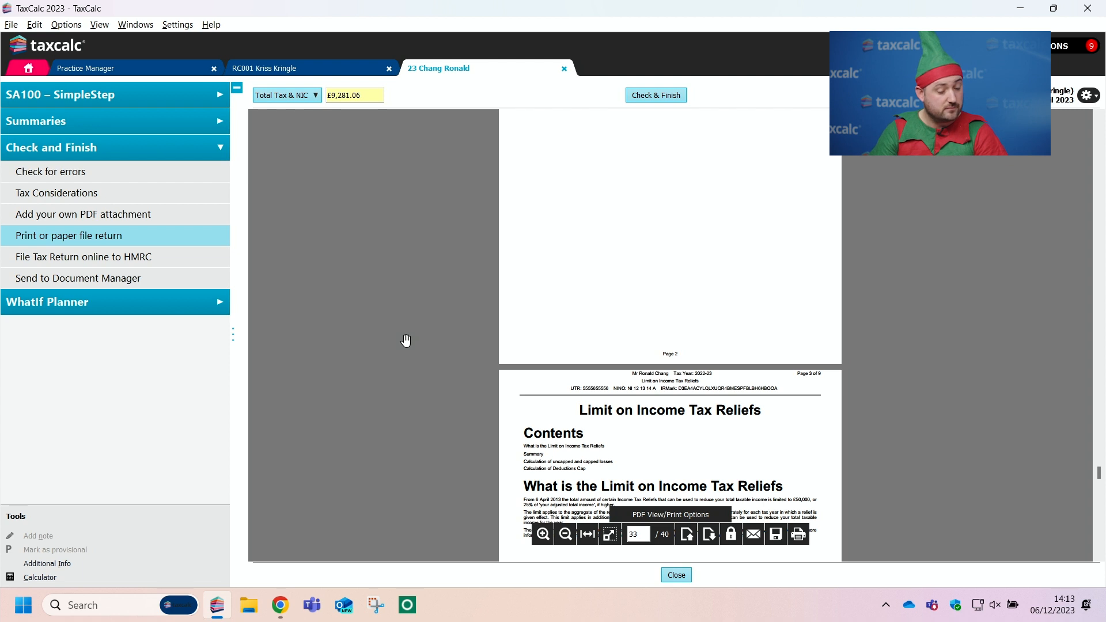
# Step: Reopen the Variance report and examine the year-on-year differences
pyautogui.click(157, 118)
pyautogui.click(140, 444)
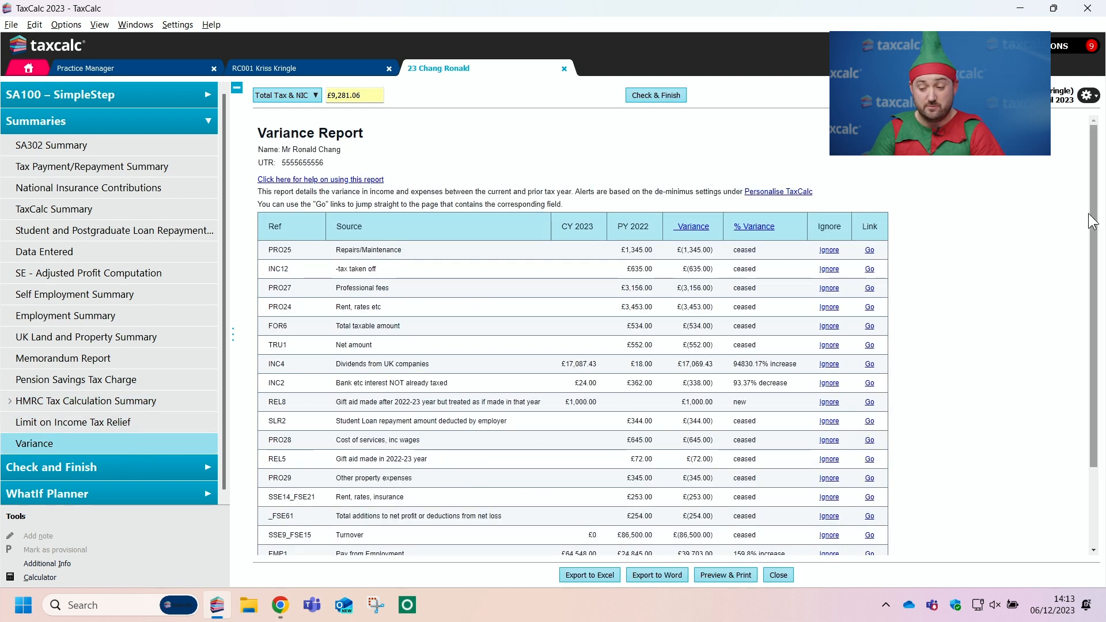
pyautogui.moveTo(1094, 222); pyautogui.dragTo(1104, 262)
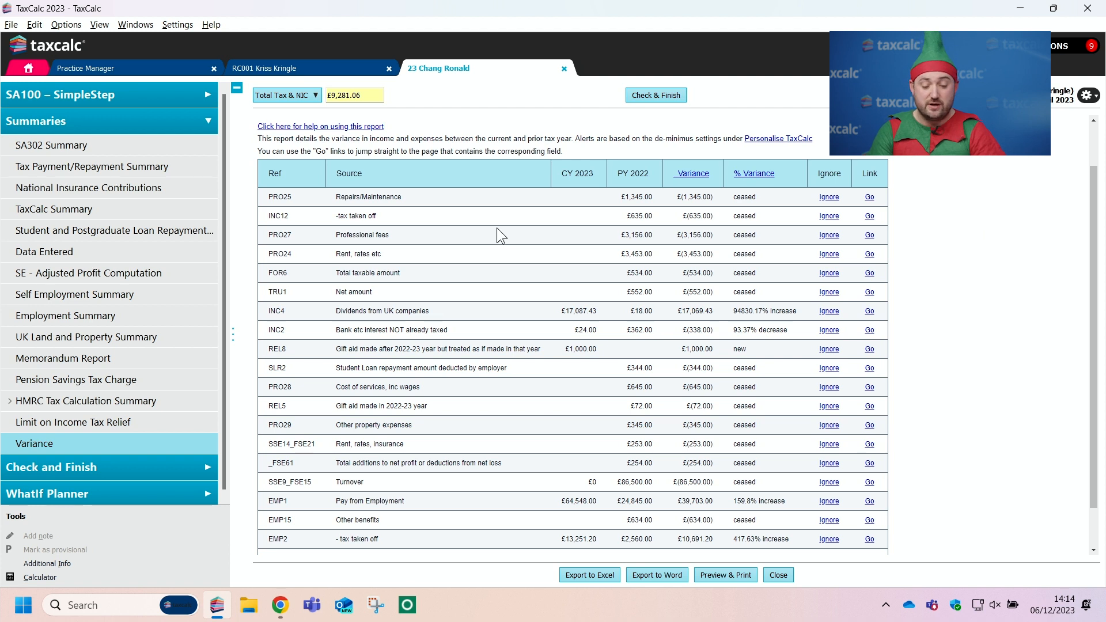
# Step: Open the WhatIf Planner's projected calculation for 2023-24 and fill it with the 2022-23 values
pyautogui.click(123, 493)
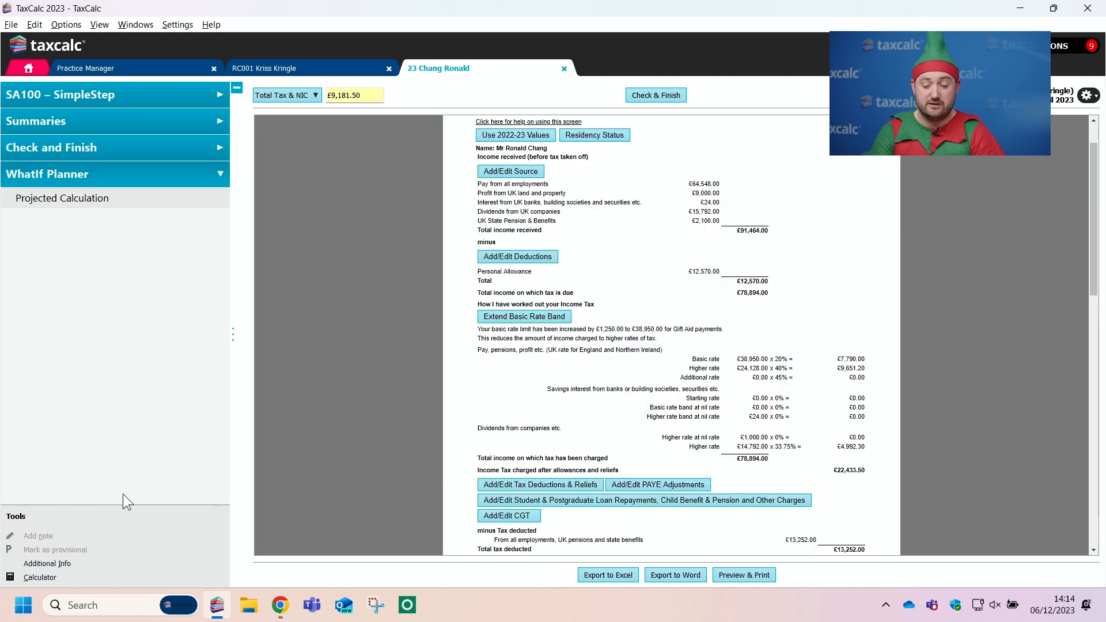
pyautogui.moveTo(1088, 281); pyautogui.dragTo(1088, 263)
pyautogui.moveTo(477, 157); pyautogui.dragTo(767, 155)
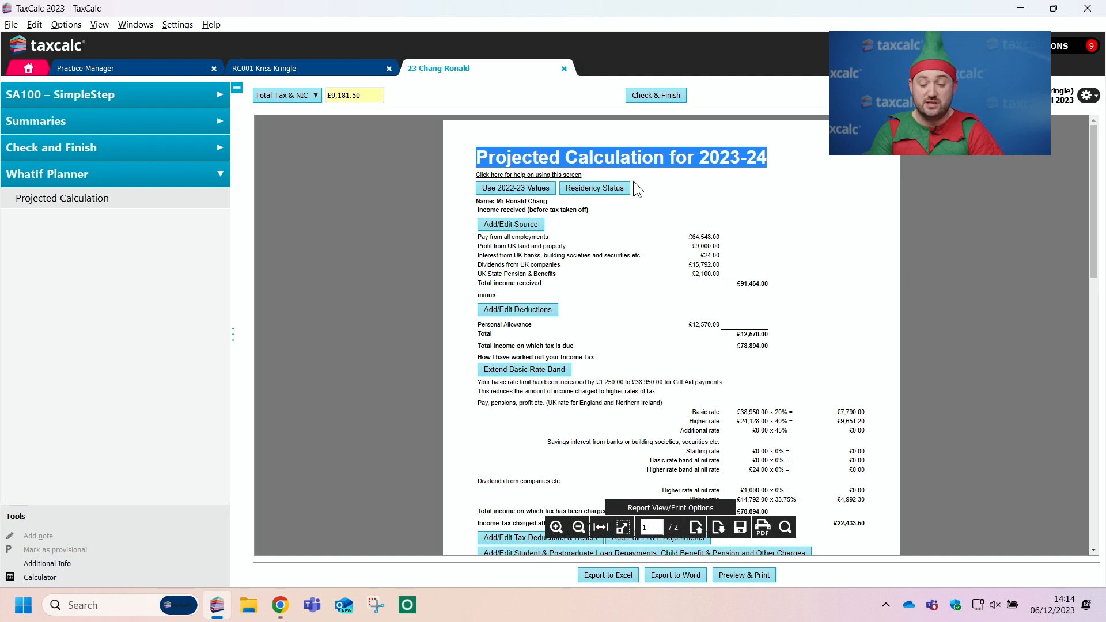
pyautogui.click(749, 232)
pyautogui.click(526, 189)
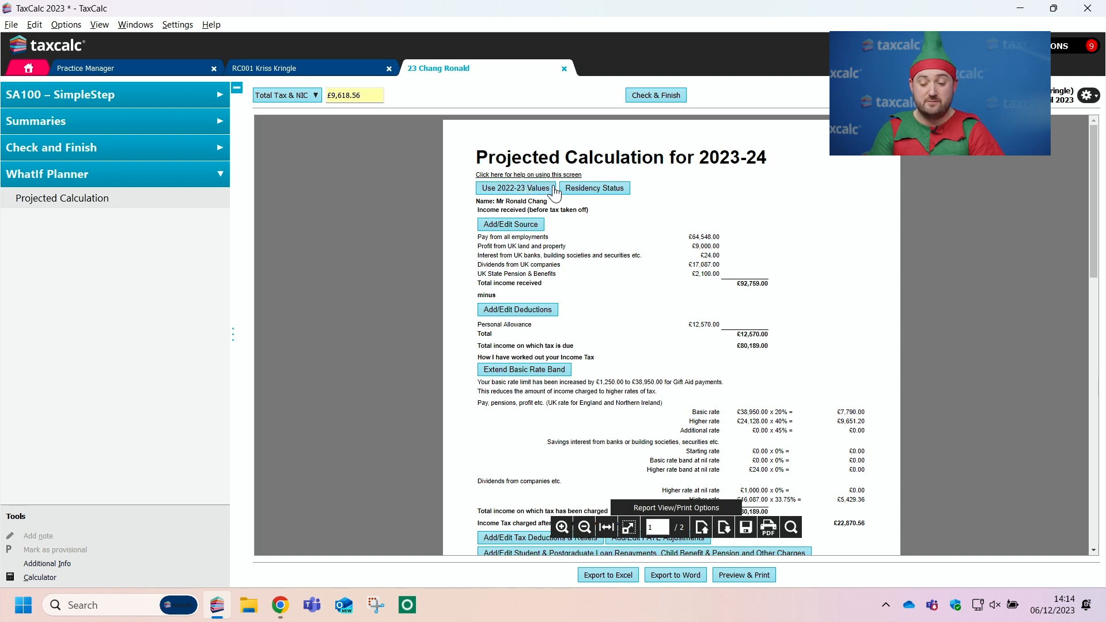
# Step: Set the projected employment income to 85,000 and self-employment income to 150,000, and check both in the projected calculation
pyautogui.click(504, 224)
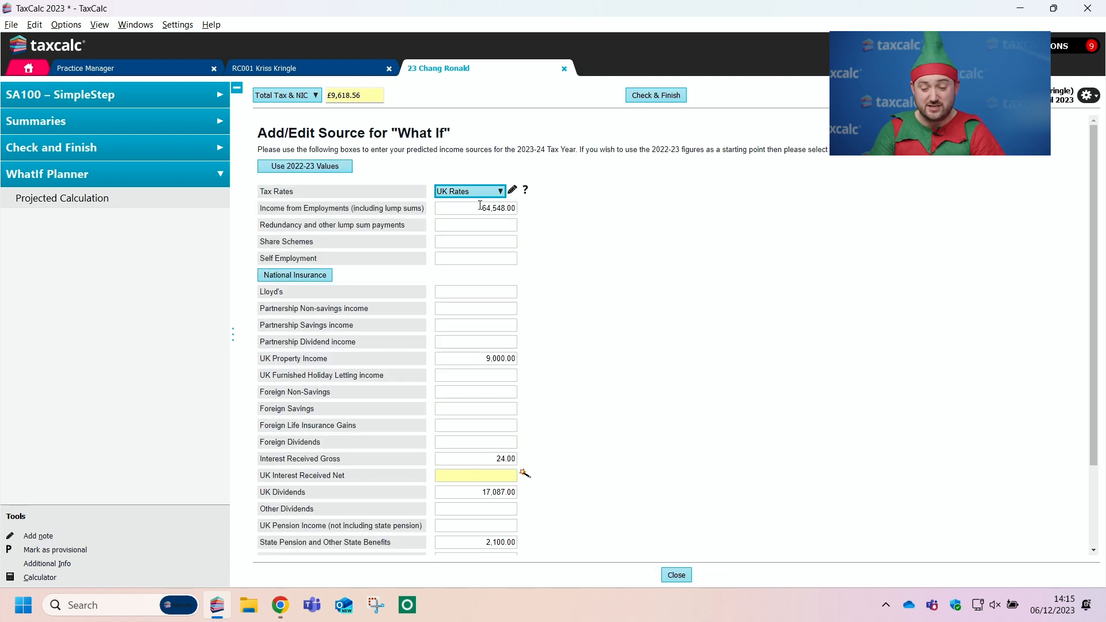
pyautogui.click(480, 205)
pyautogui.write('85000')
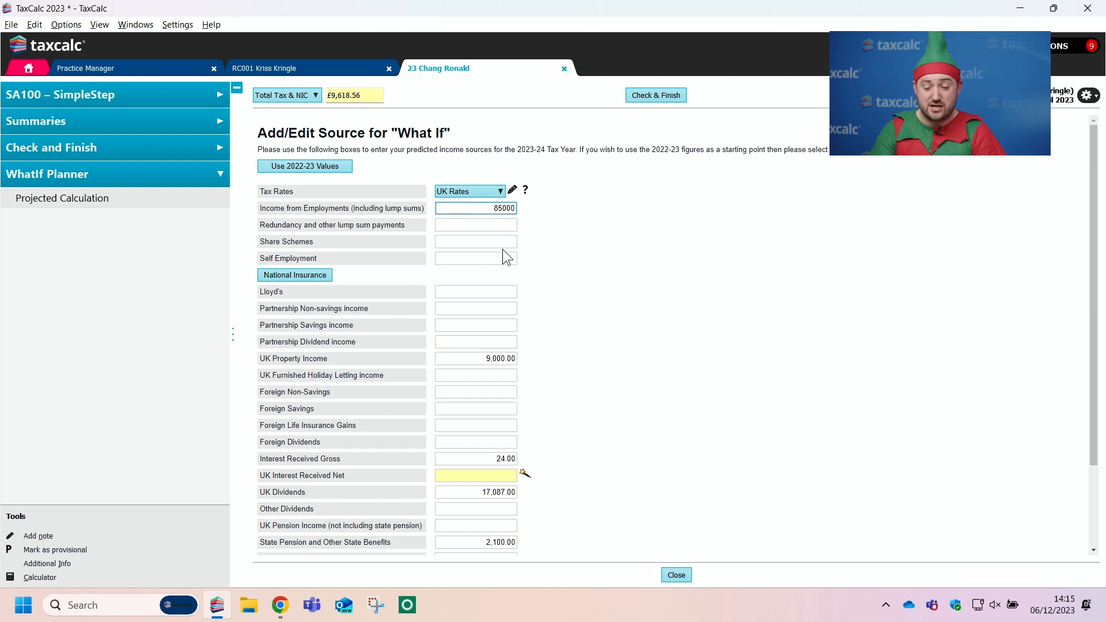
pyautogui.click(494, 258)
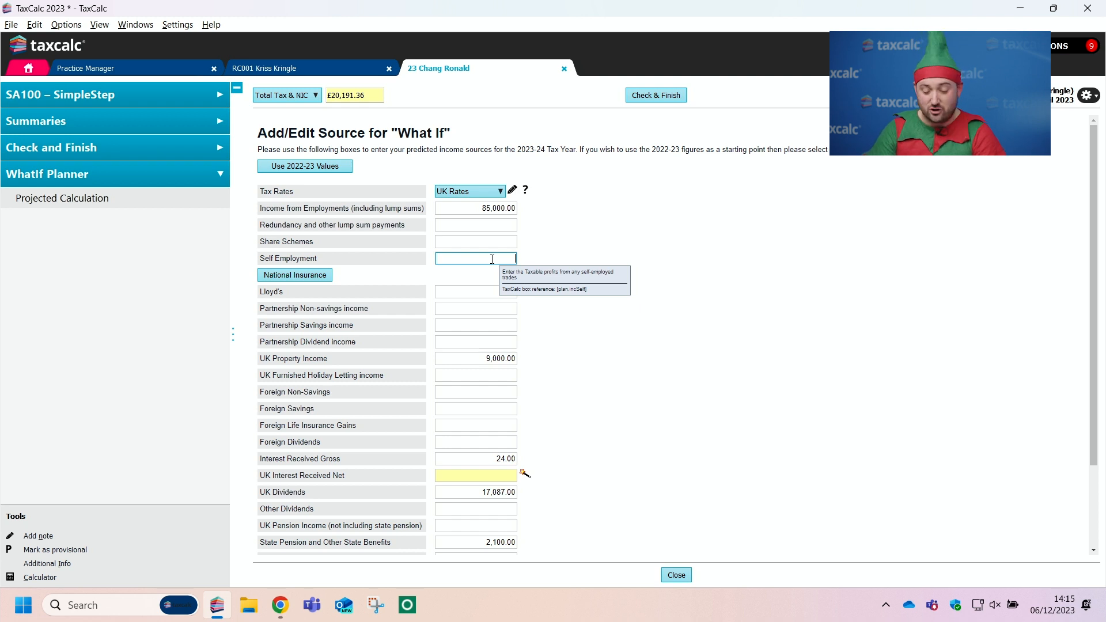
pyautogui.write('150,000')
pyautogui.click(602, 322)
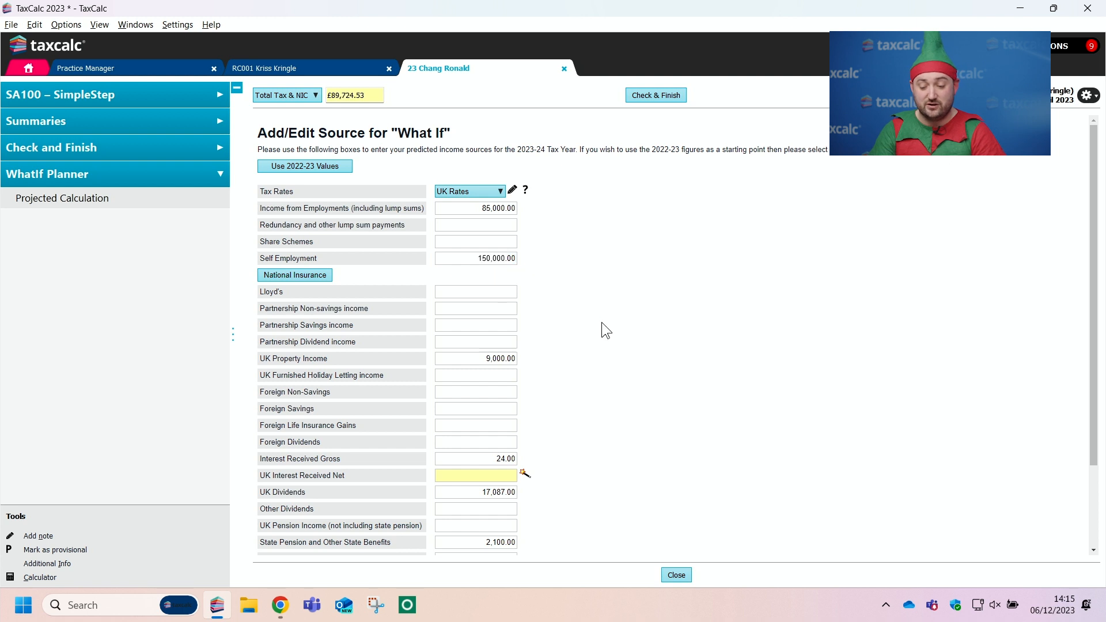
pyautogui.click(678, 573)
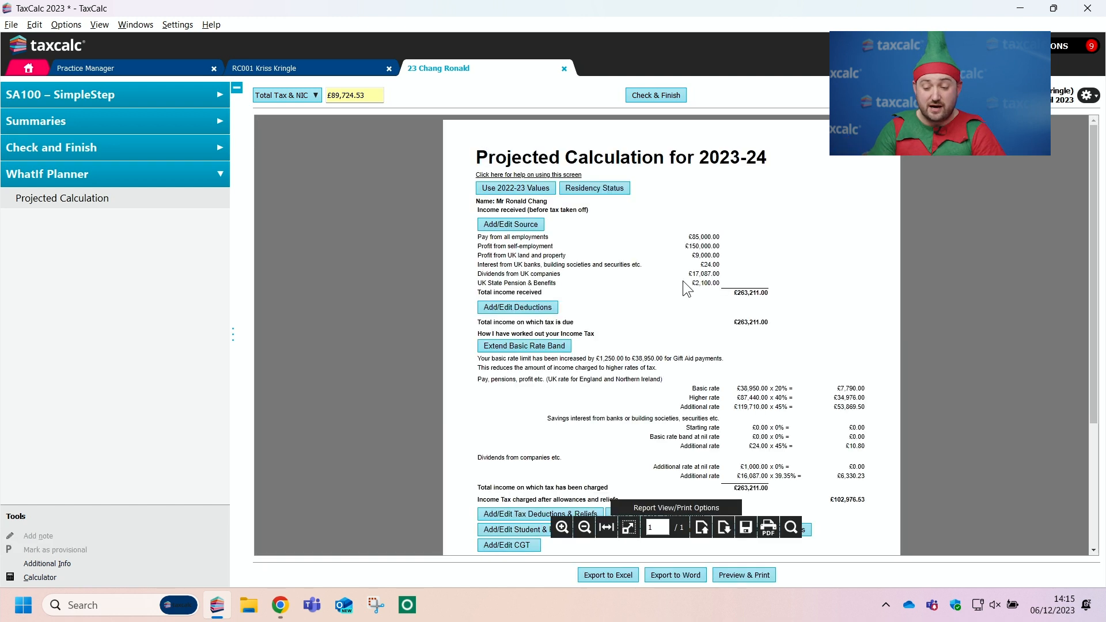
pyautogui.moveTo(689, 236); pyautogui.dragTo(718, 247)
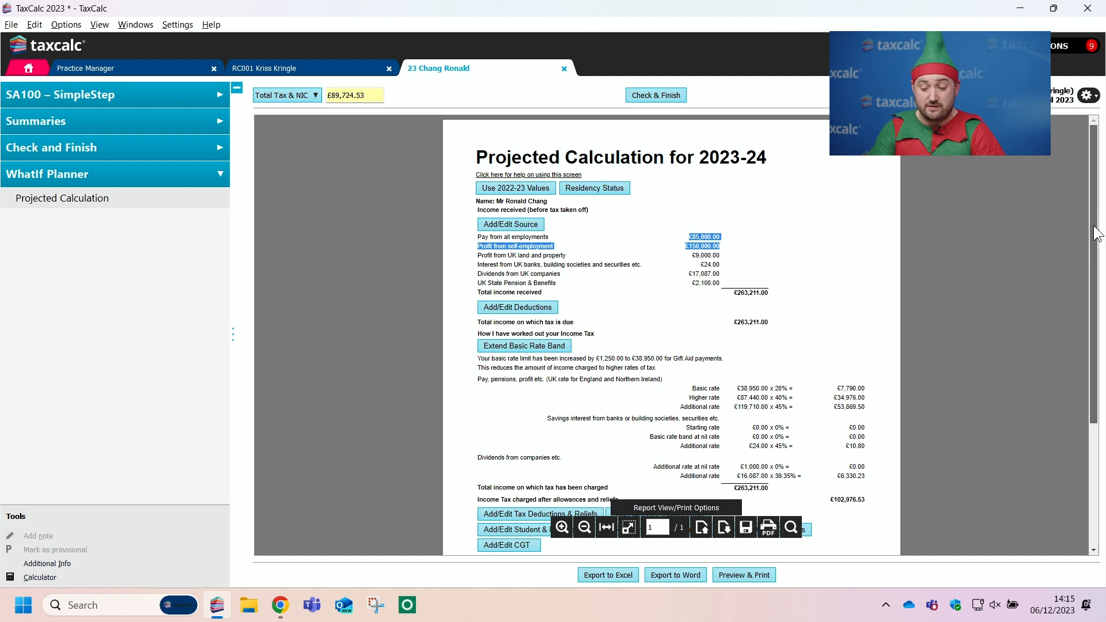
# Step: Review the 2023-24 projected calculation down to the 2024-25 payments on account, highlight those two amounts, and open its print preview
pyautogui.scroll(-3, 493, 205)
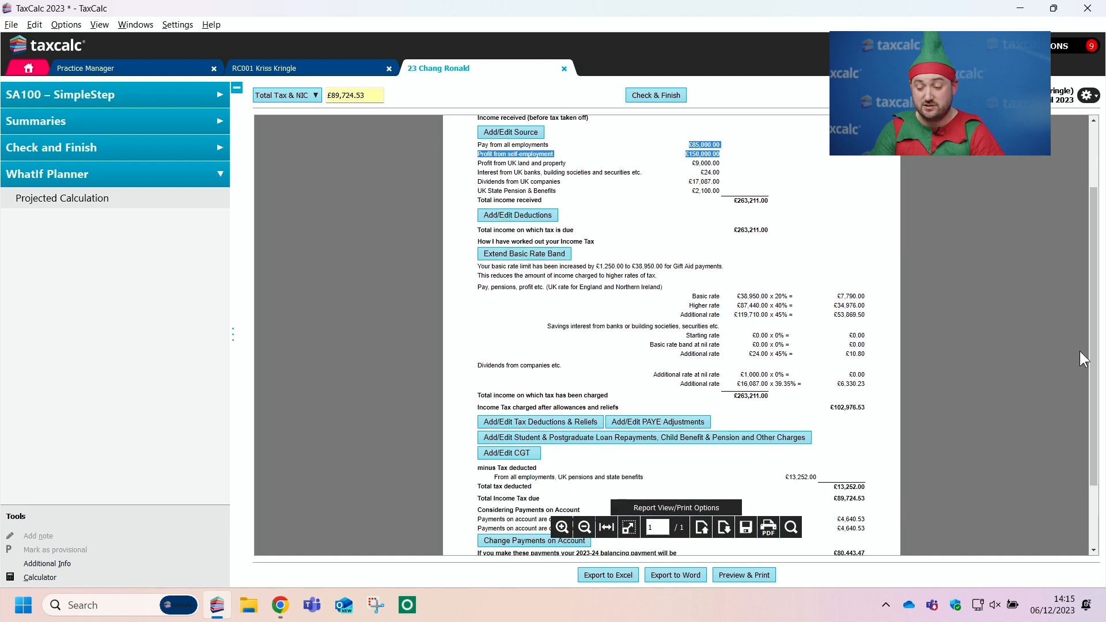
pyautogui.moveTo(1089, 374); pyautogui.dragTo(682, 419)
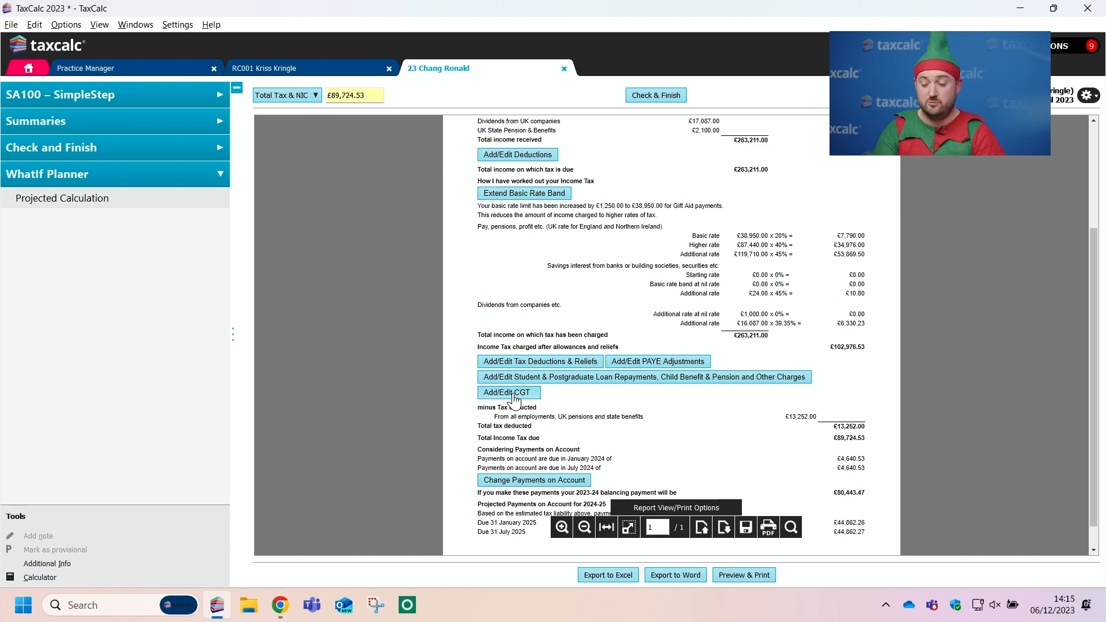
pyautogui.scroll(-1, 1088, 357)
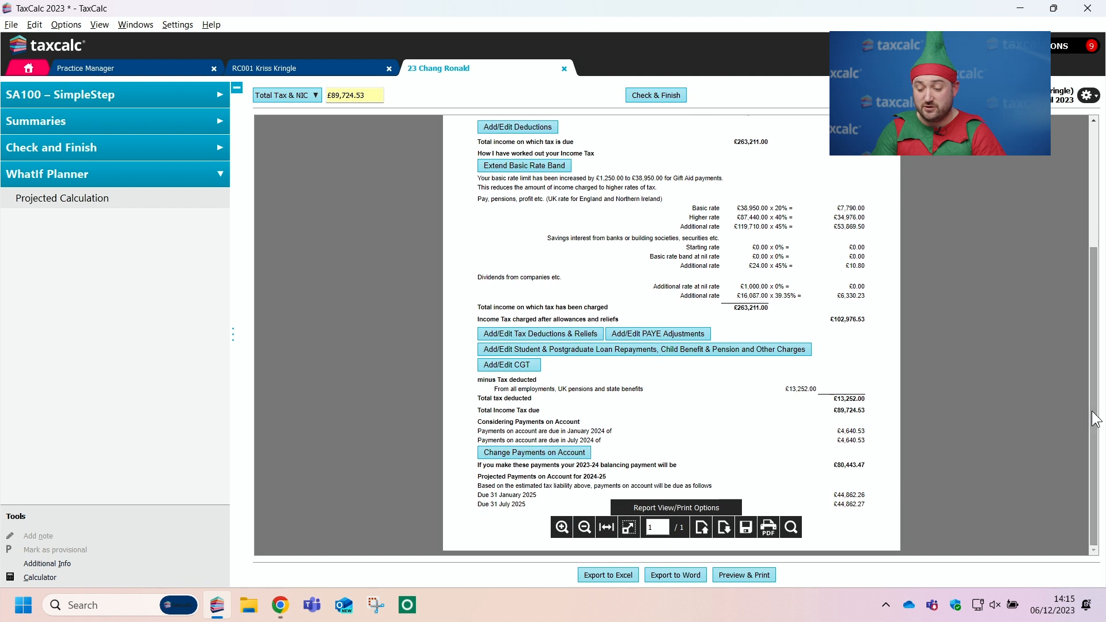
pyautogui.moveTo(833, 493); pyautogui.dragTo(865, 503)
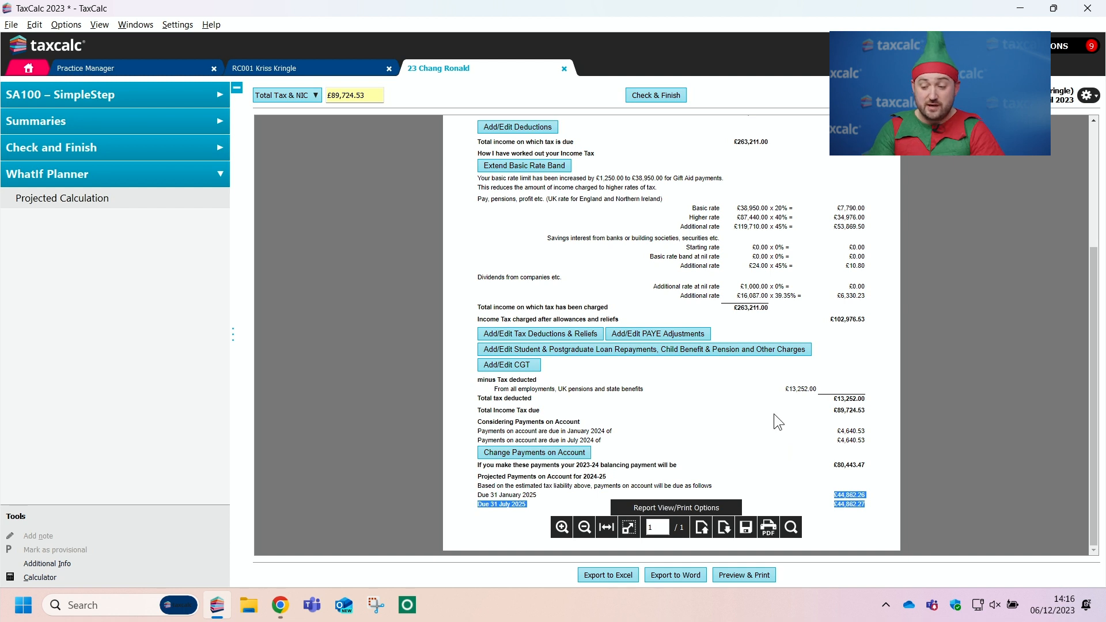
pyautogui.click(745, 571)
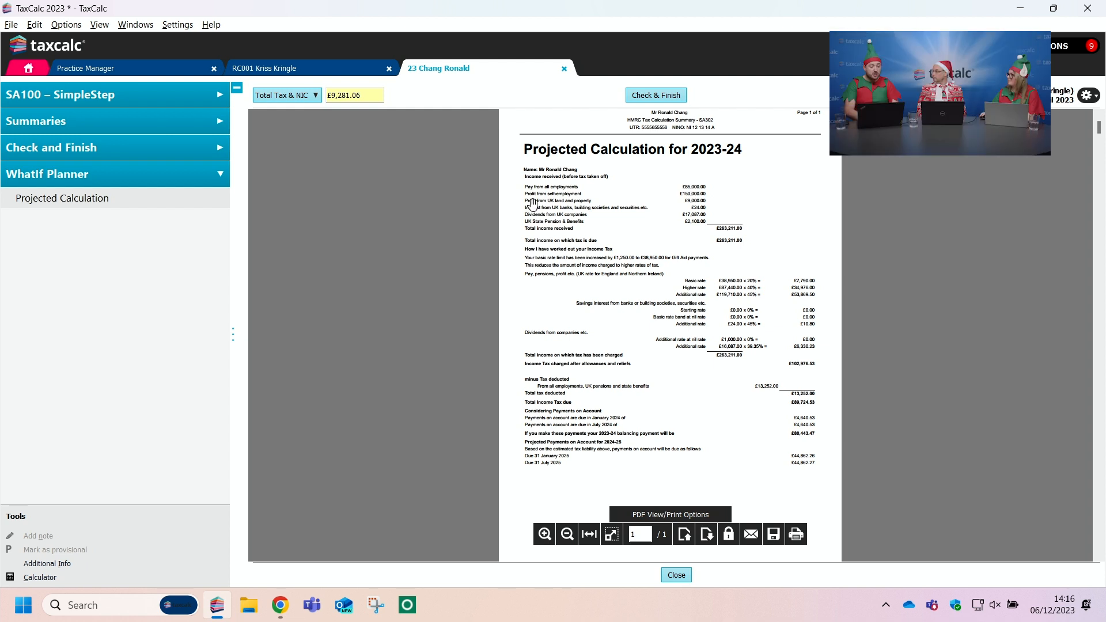
# Step: Return to the Variance report among the tax return summaries and look through its entries down to the employment figures
pyautogui.click(137, 126)
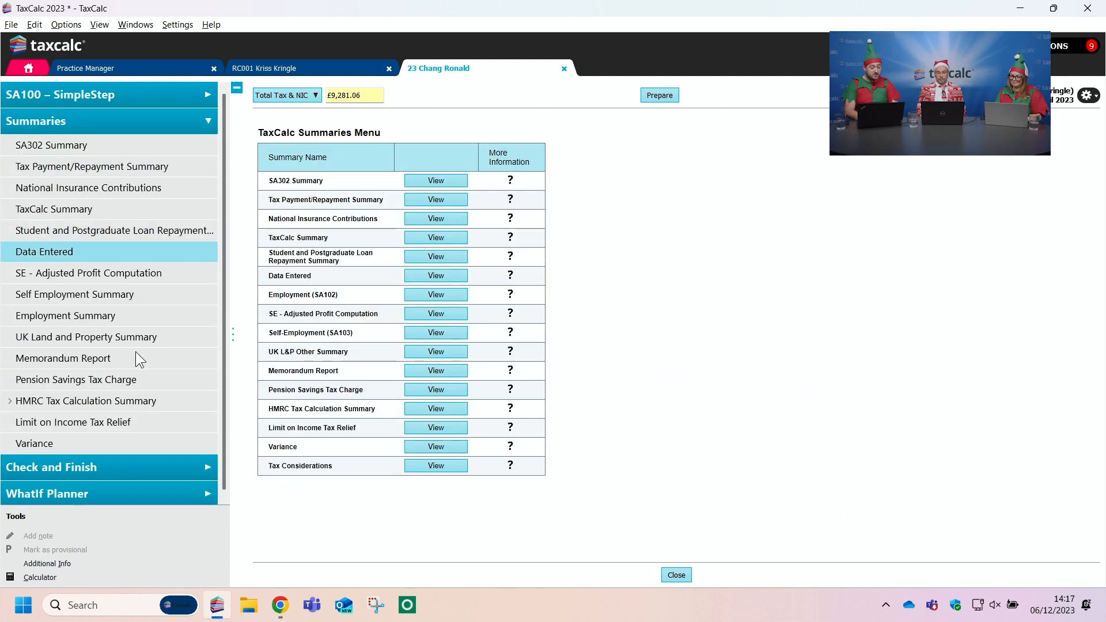
pyautogui.click(121, 442)
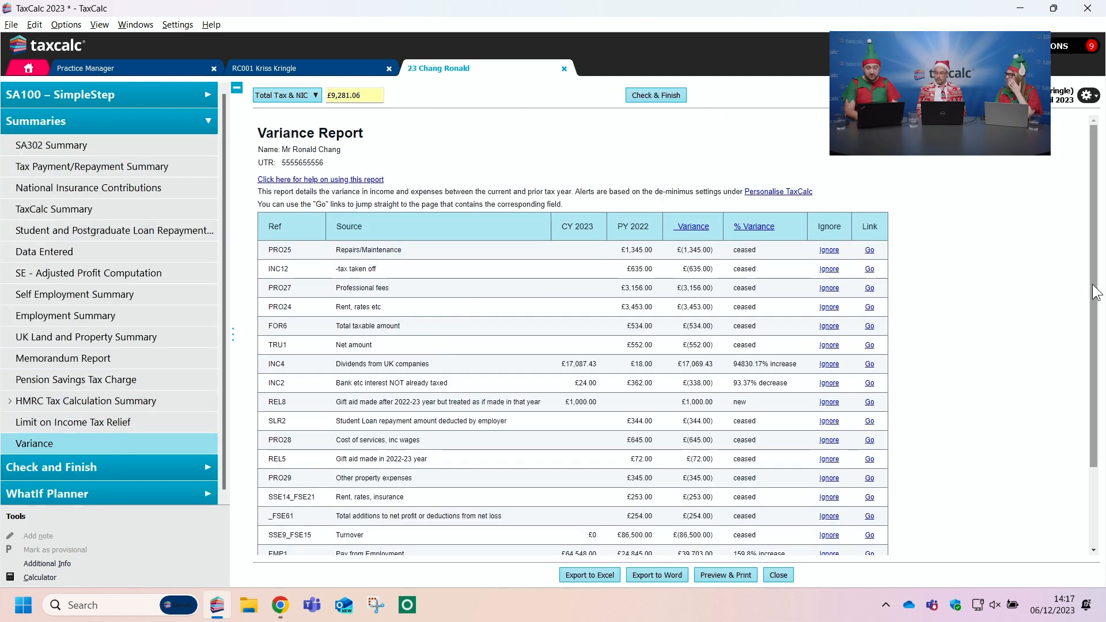
pyautogui.scroll(-3, 733, 520)
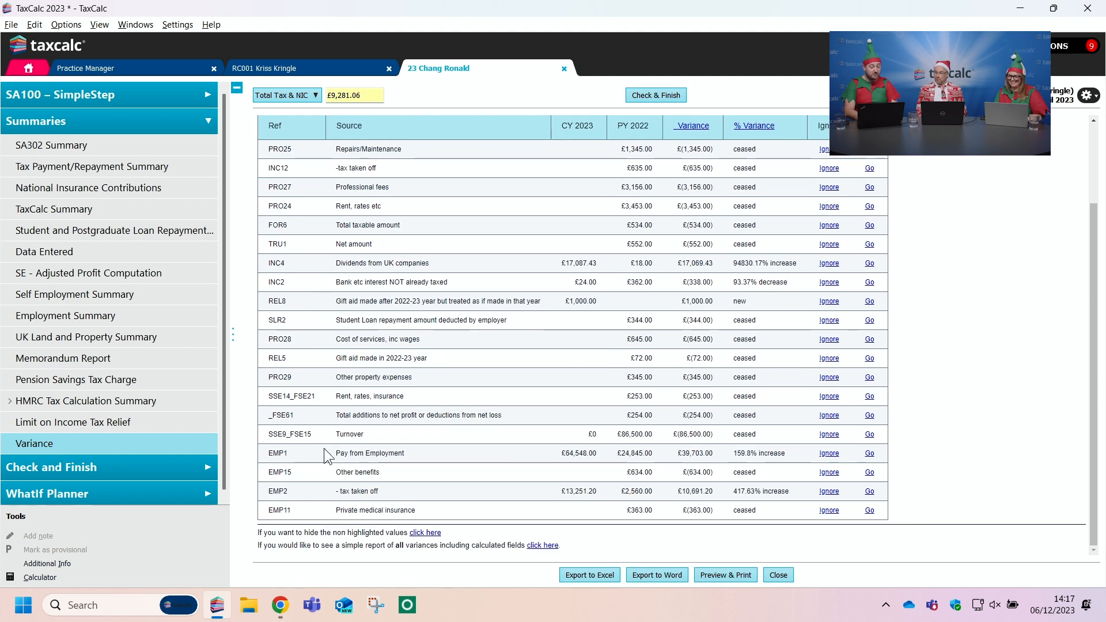
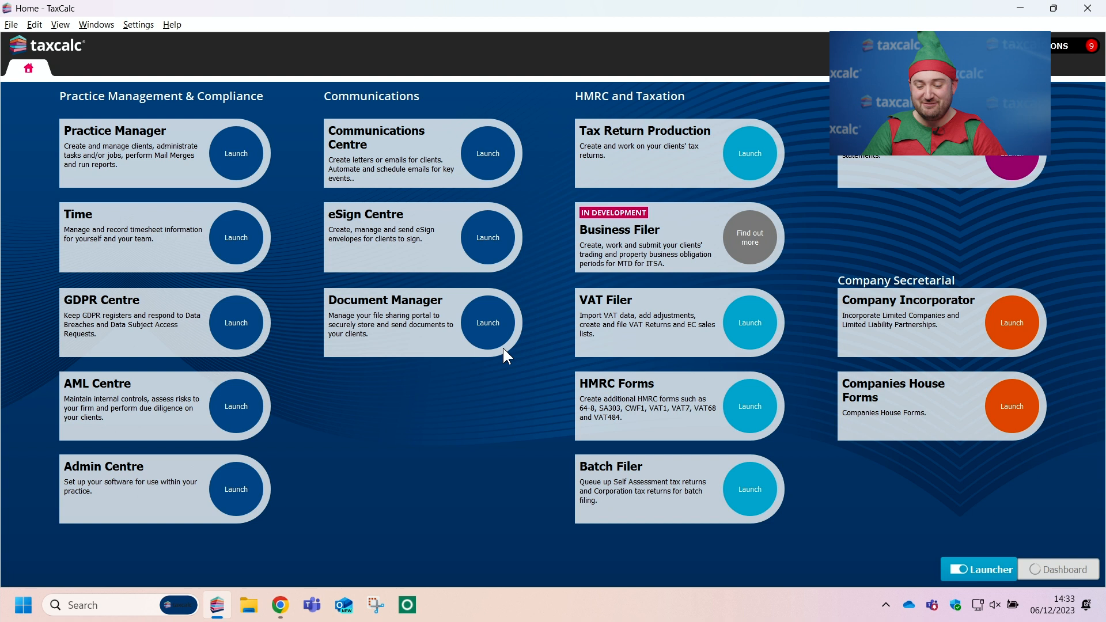
# Step: Open eSign Centre, view the save options for the signed documents of the completed 17/10/2023 envelope, and close them without downloading
pyautogui.click(488, 241)
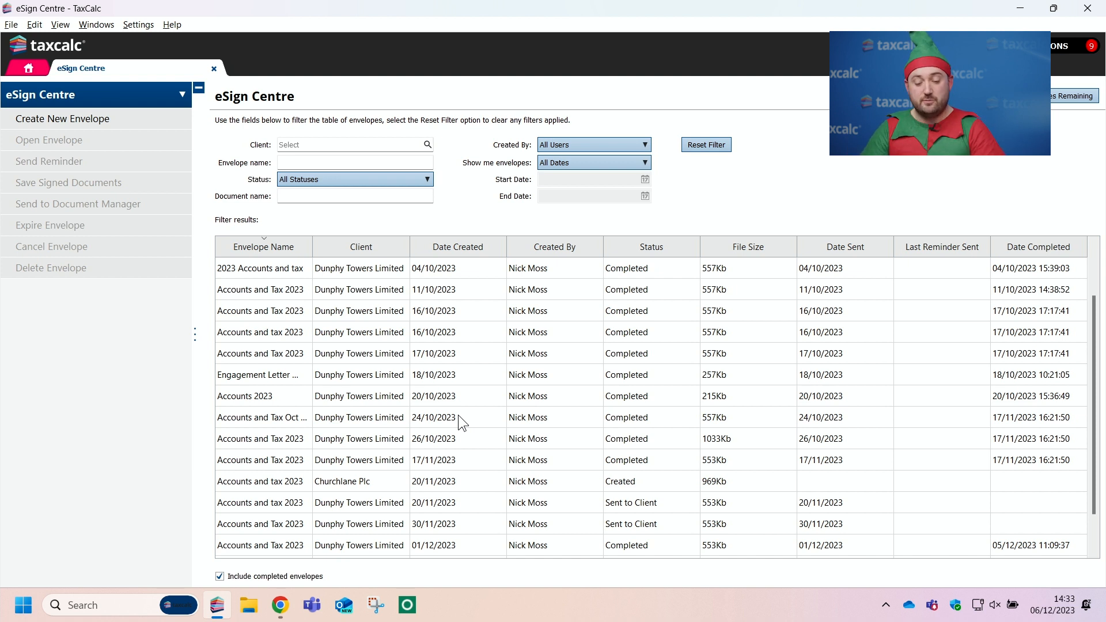
pyautogui.click(542, 353)
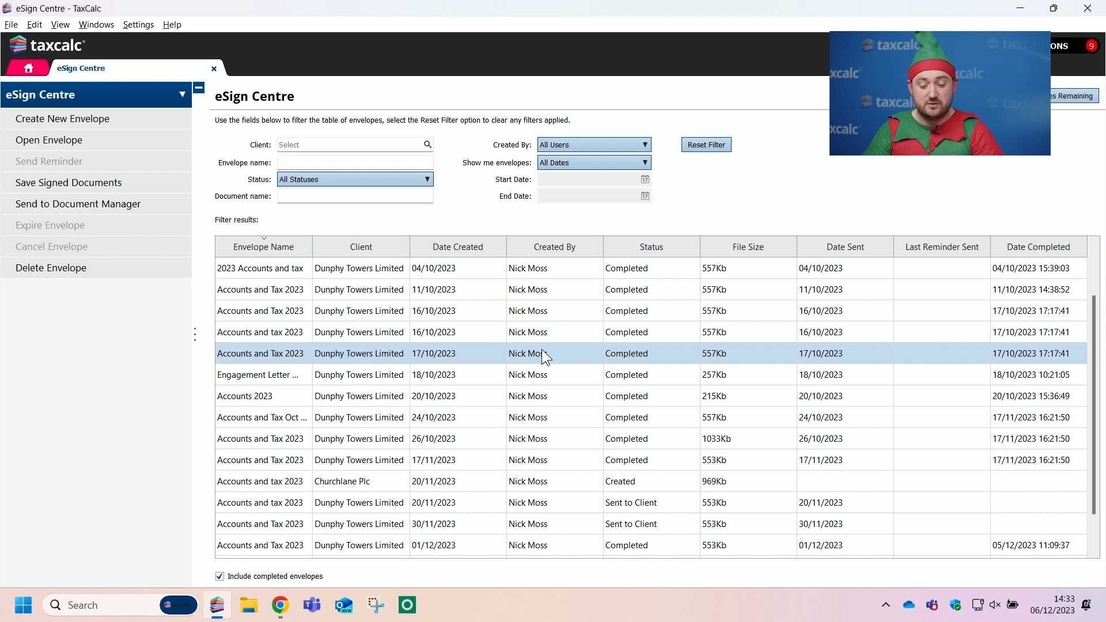
pyautogui.click(122, 186)
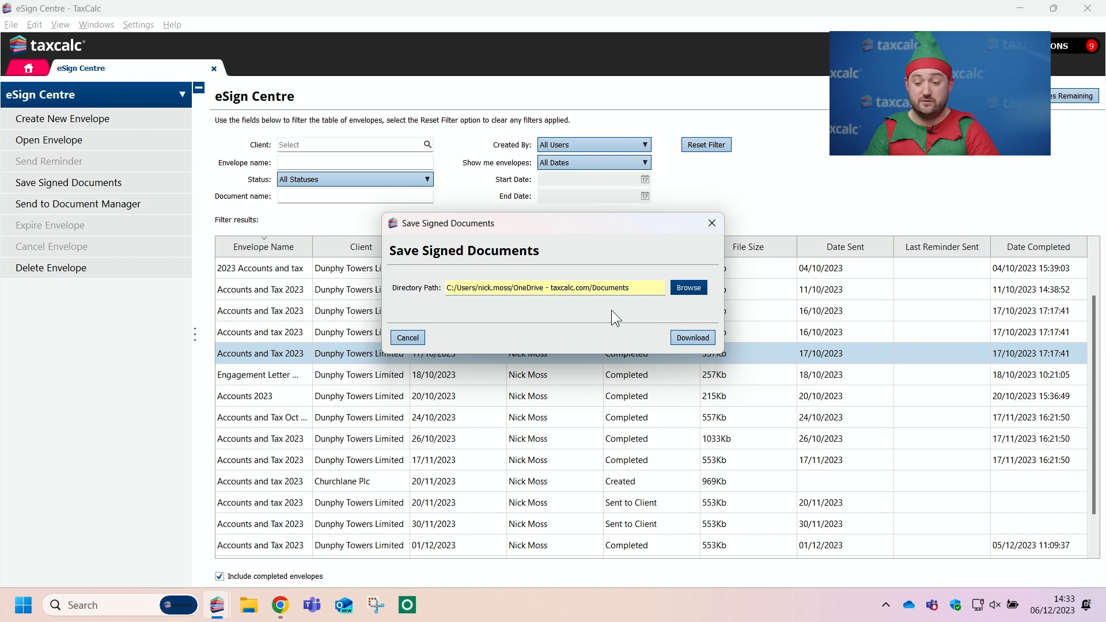
pyautogui.click(711, 222)
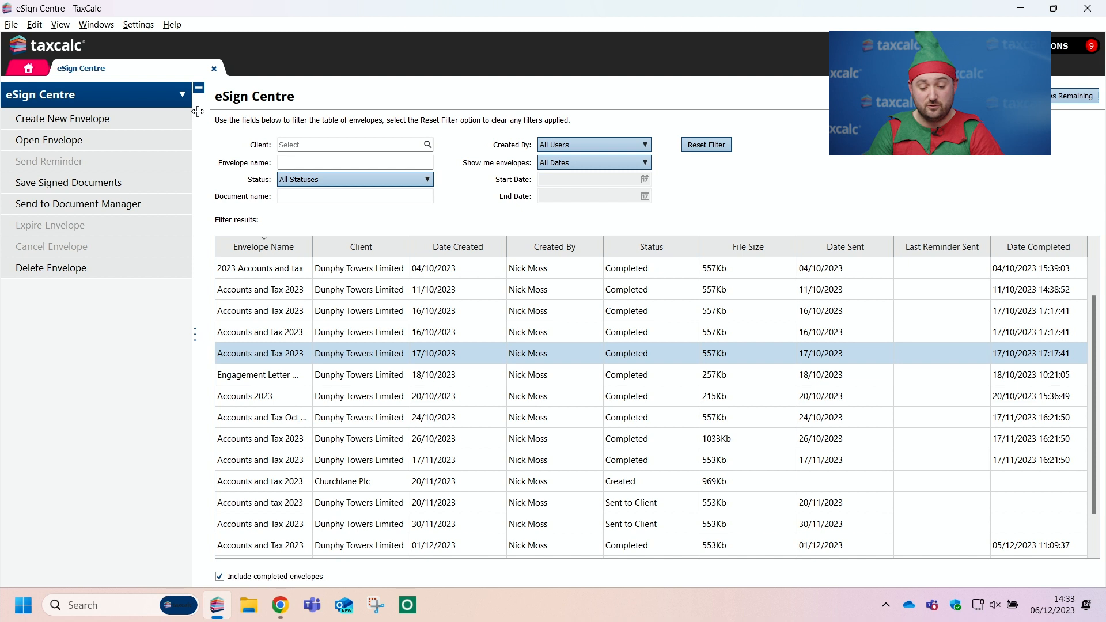
# Step: Create a new eSign envelope for the client Rudolph the Red Nose Reindeer Ltd and name it Accounts and Tax 2023
pyautogui.click(68, 122)
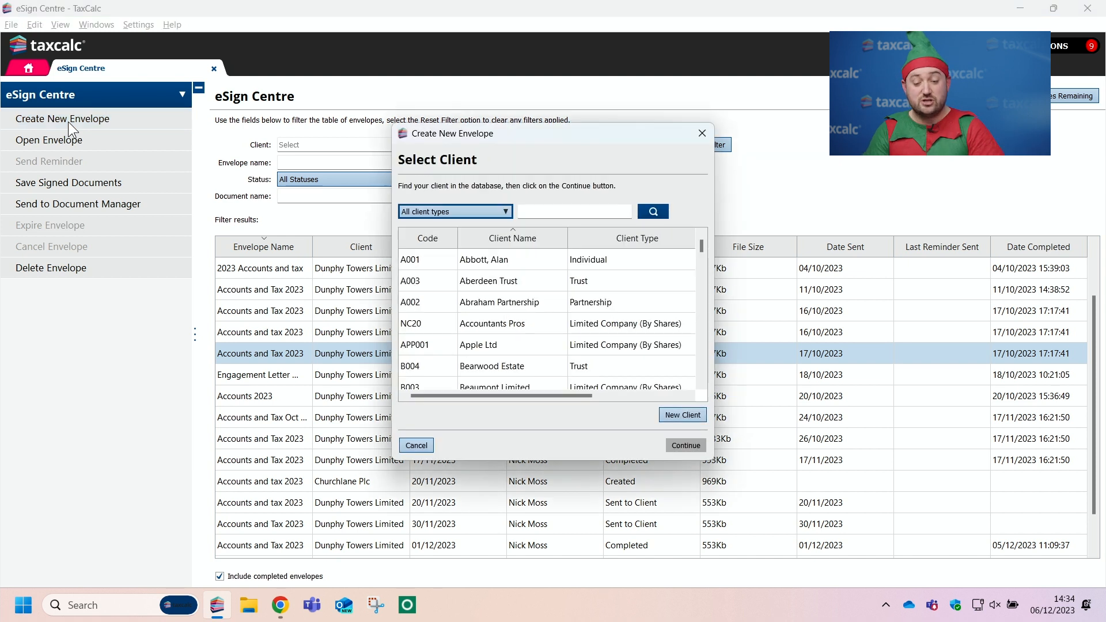
pyautogui.click(564, 210)
pyautogui.write('rud')
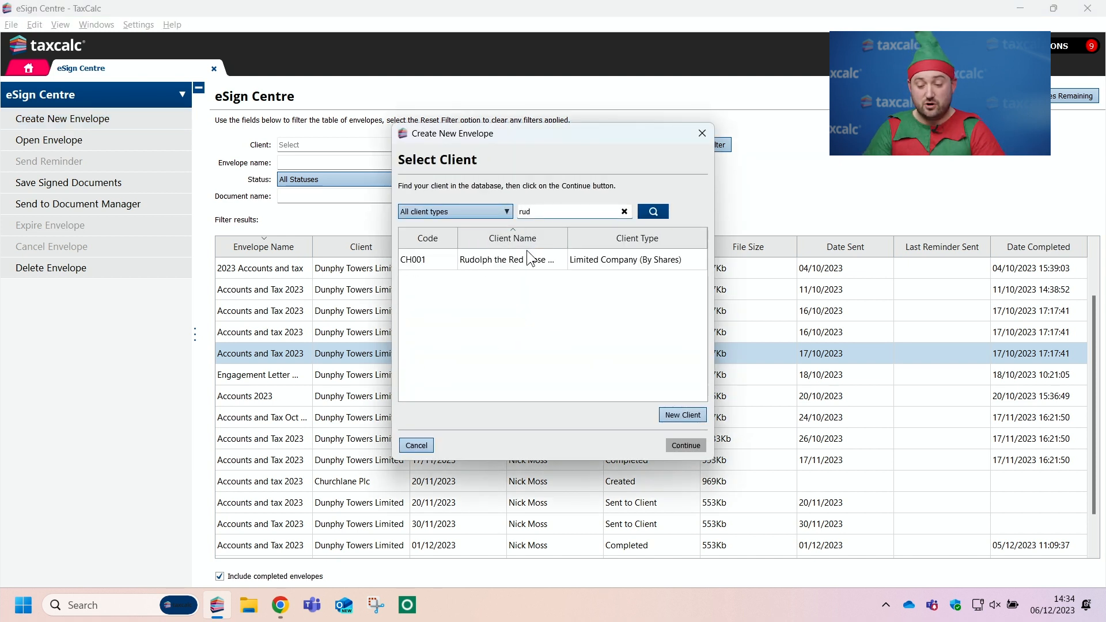
pyautogui.doubleClick(525, 258)
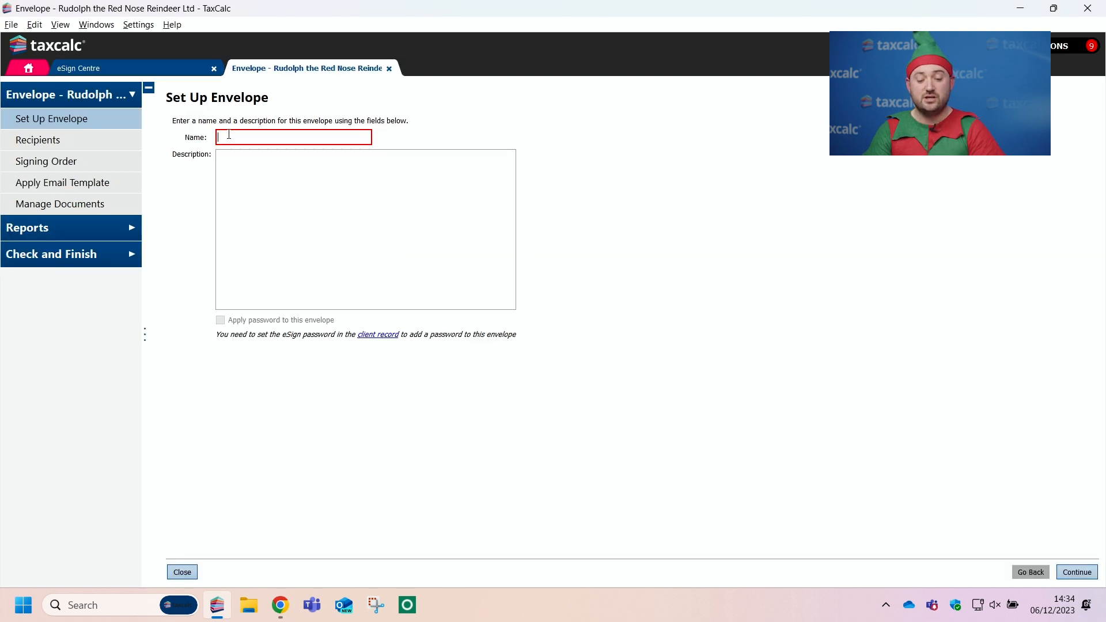
pyautogui.click(259, 138)
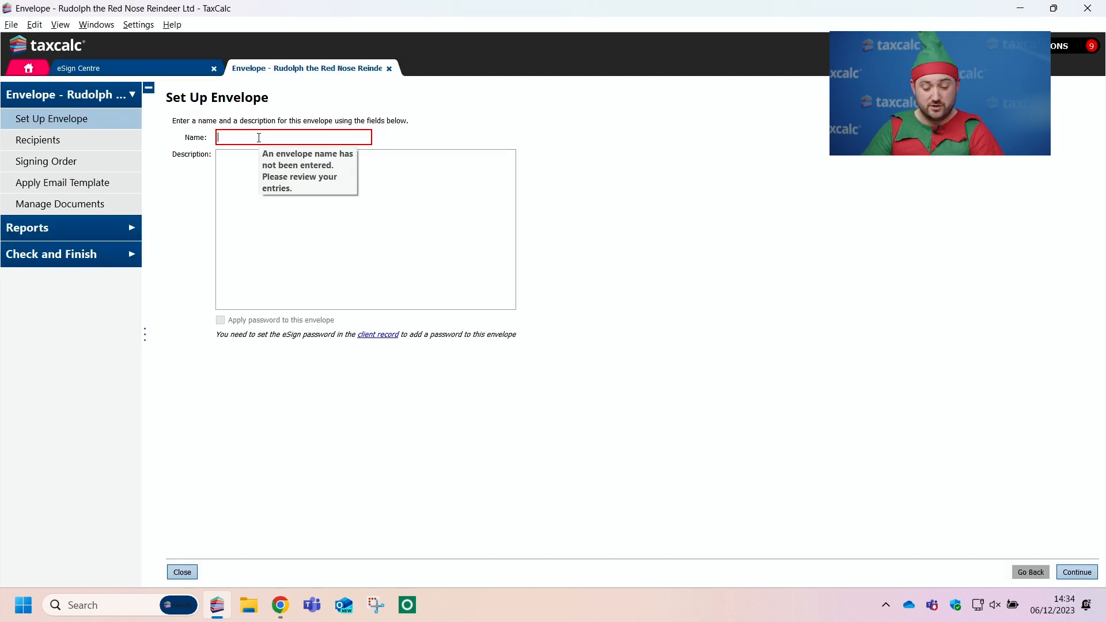
pyautogui.write('Accou')
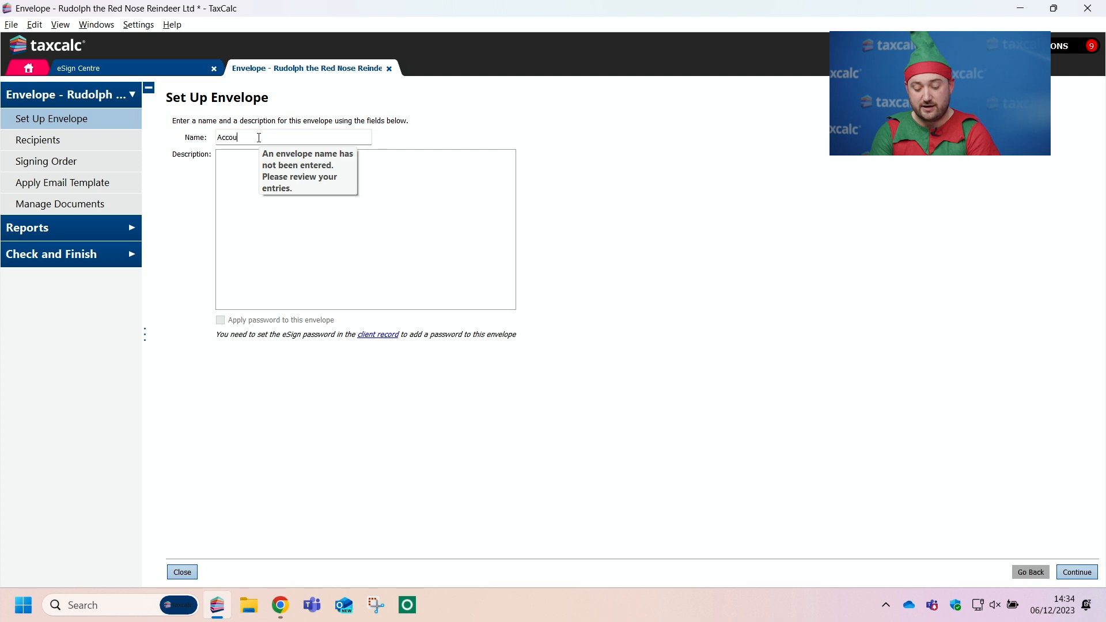
pyautogui.write('nts and Tax 2023')
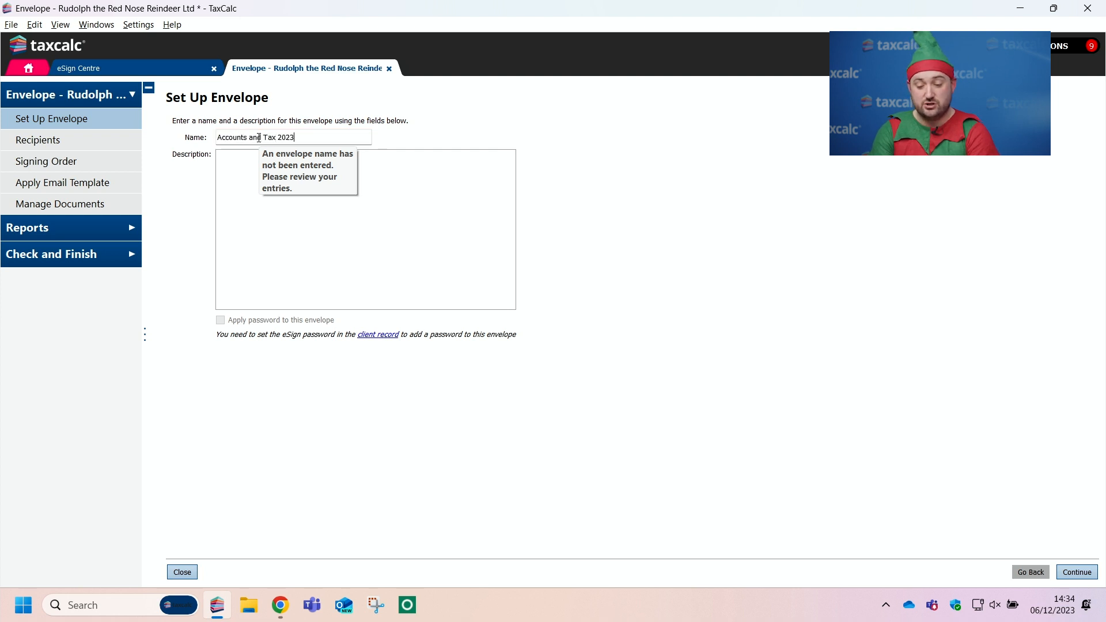
pyautogui.click(249, 165)
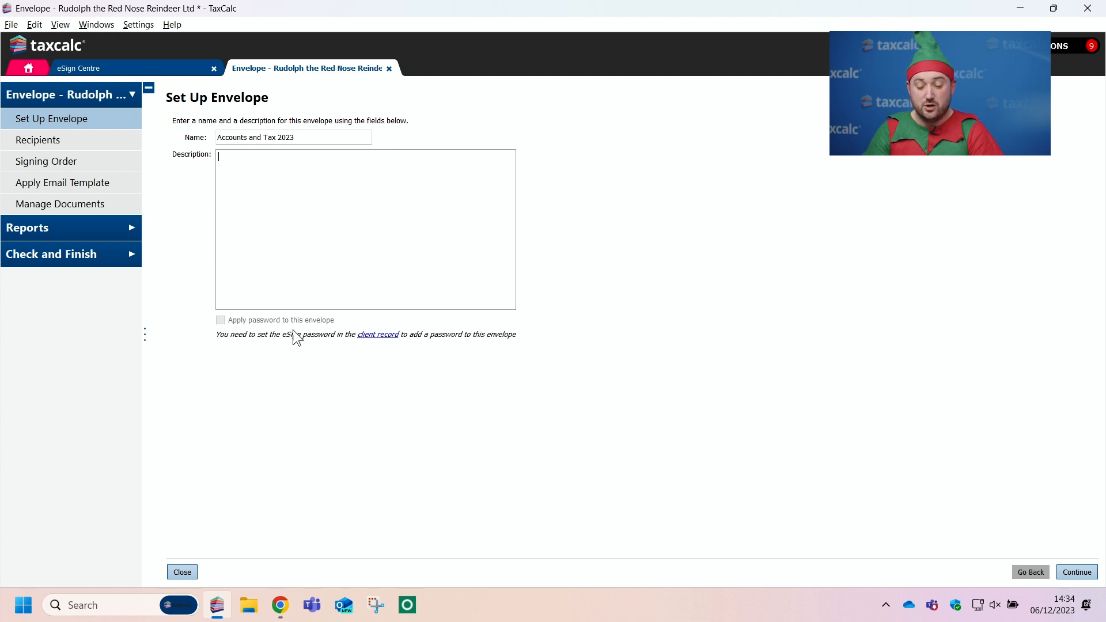
# Step: Check the eSign password settings in the client record and the default password settings for eSign and PDF Encryption in Admin Centre
pyautogui.click(388, 336)
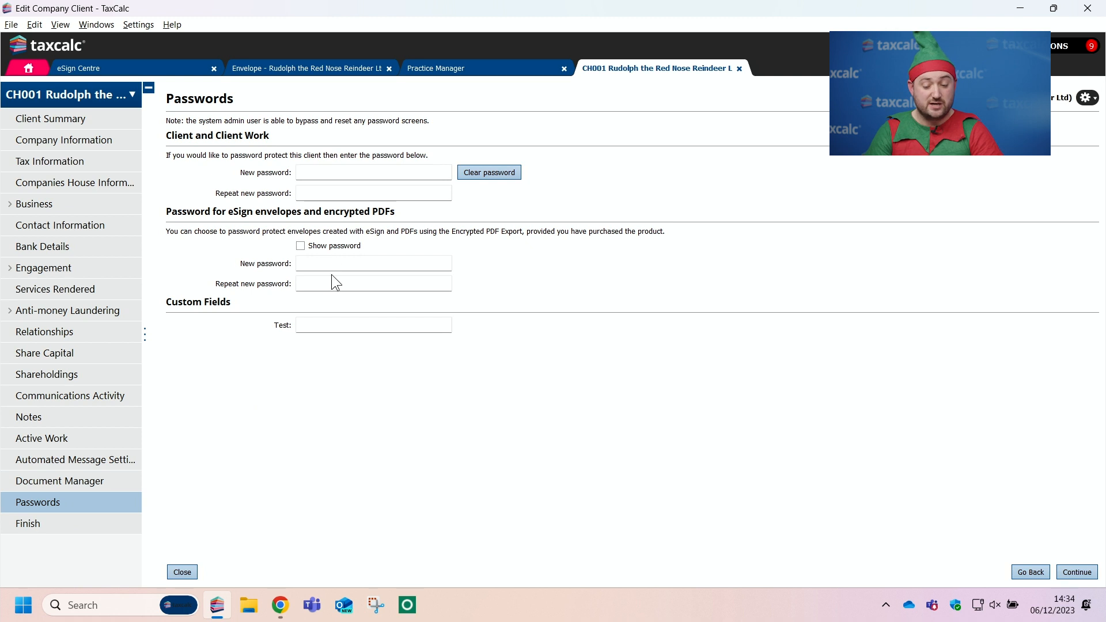
pyautogui.click(740, 68)
pyautogui.click(42, 71)
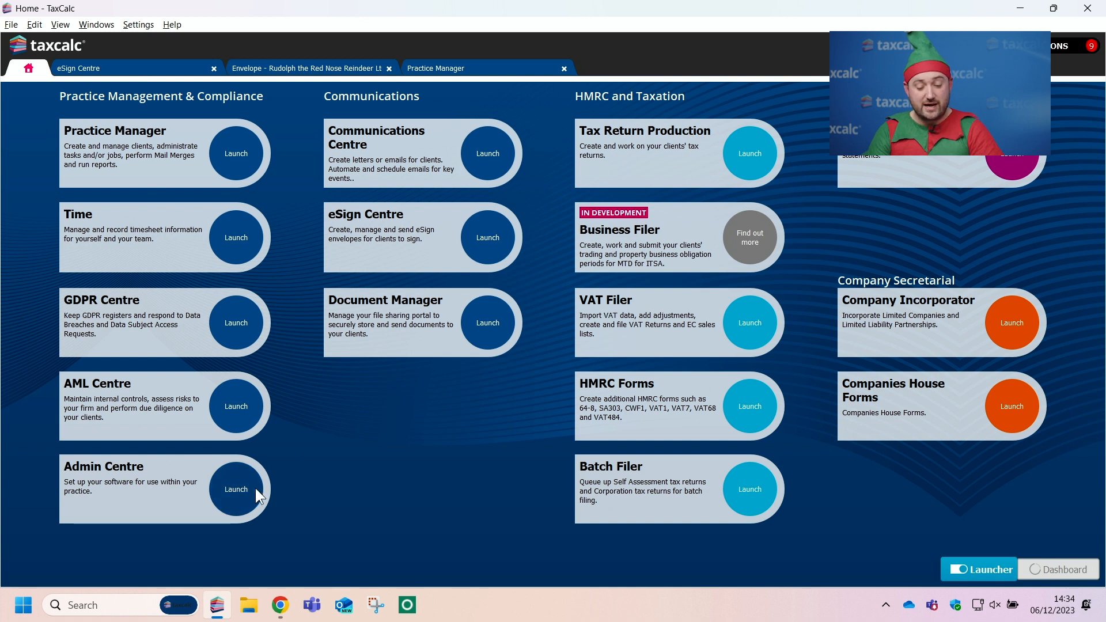
pyautogui.click(238, 490)
pyautogui.click(83, 379)
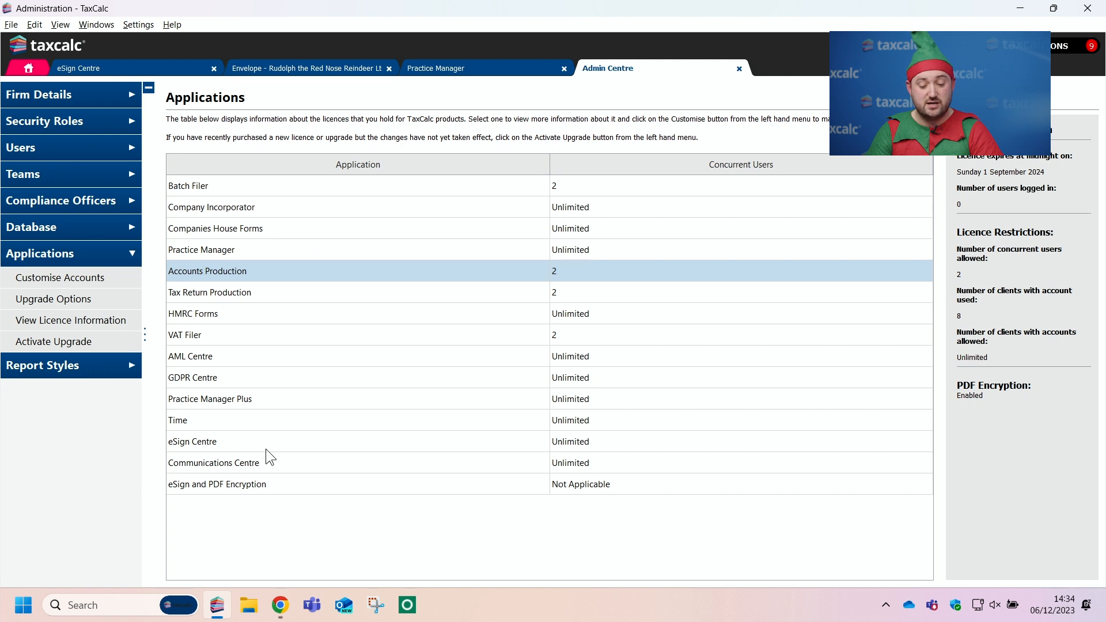
pyautogui.click(226, 485)
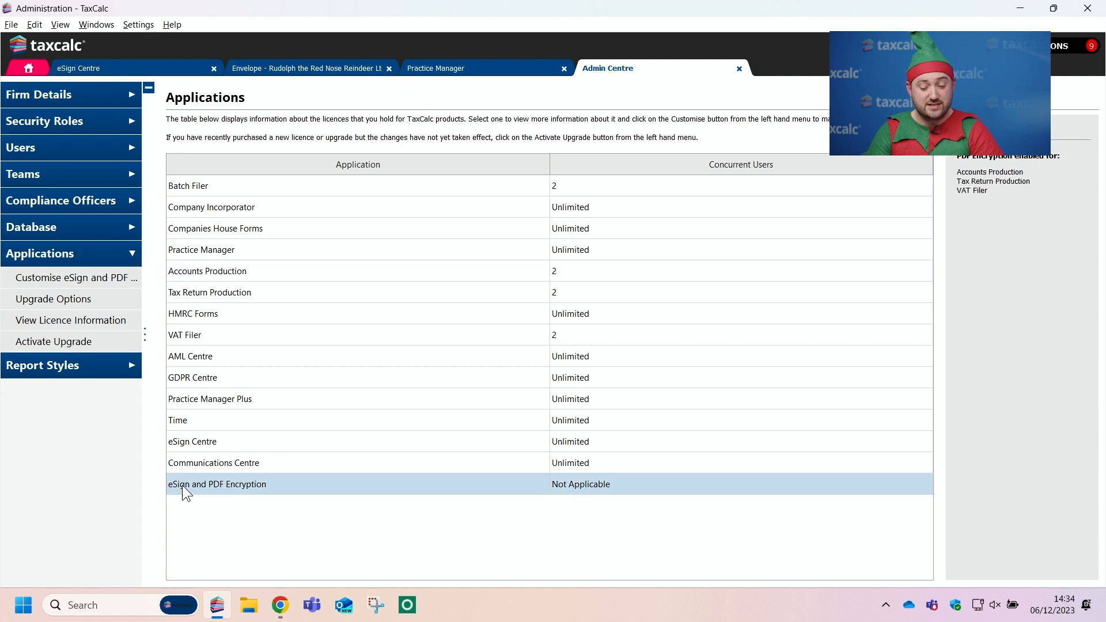
pyautogui.doubleClick(259, 486)
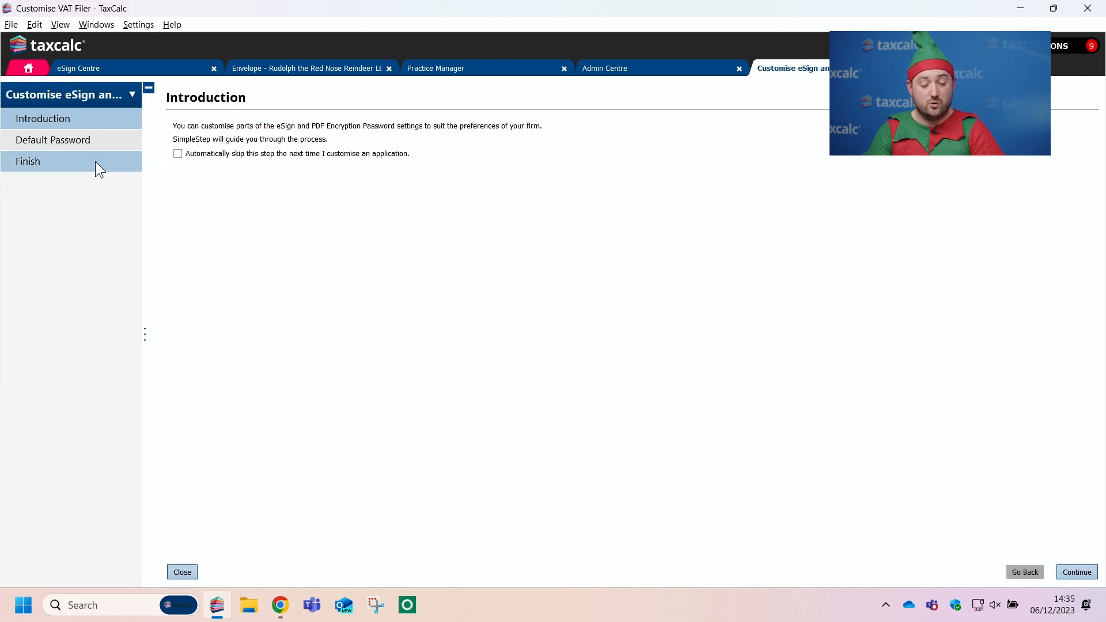
pyautogui.click(103, 139)
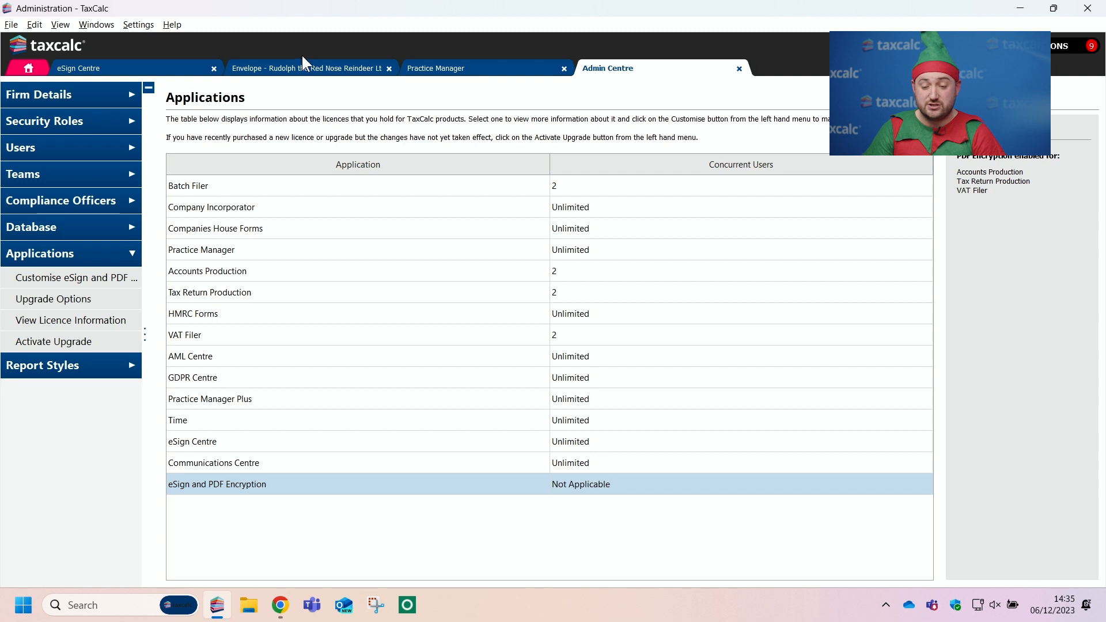
# Step: Return to the Accounts and Tax 2023 envelope's recipients and set the second listed director as Signer and the first as Watcher
pyautogui.click(300, 66)
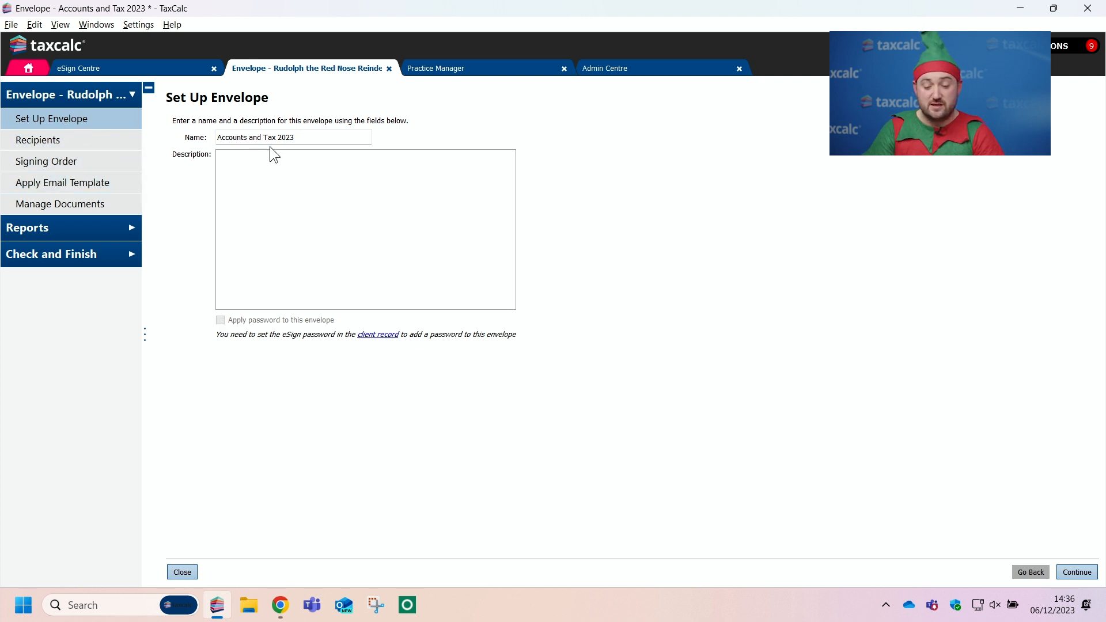
pyautogui.click(88, 143)
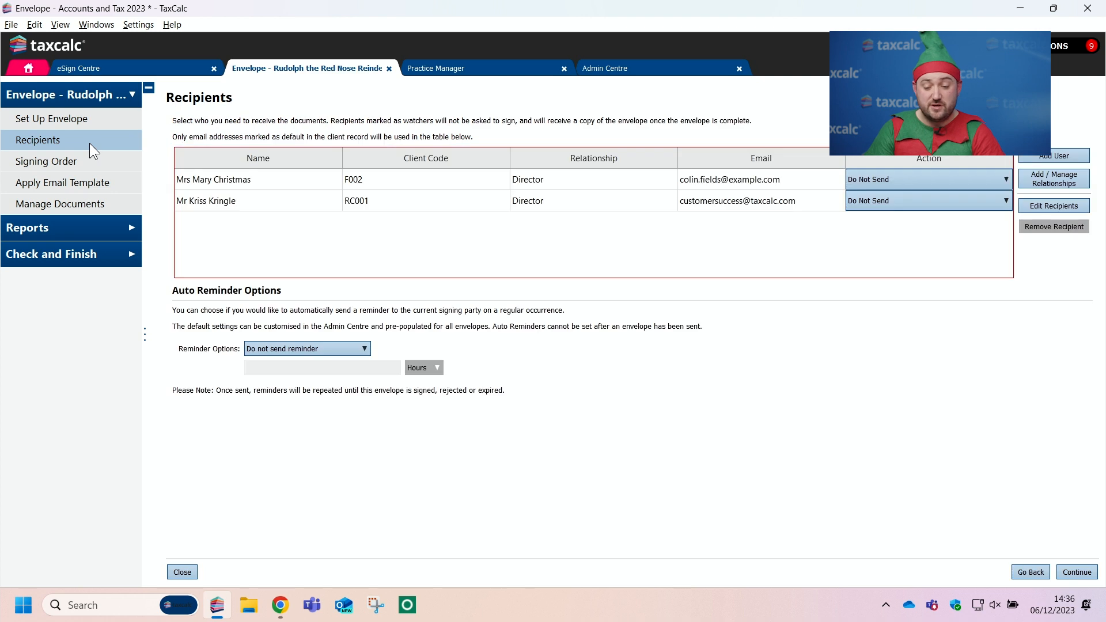
pyautogui.moveTo(488, 237)
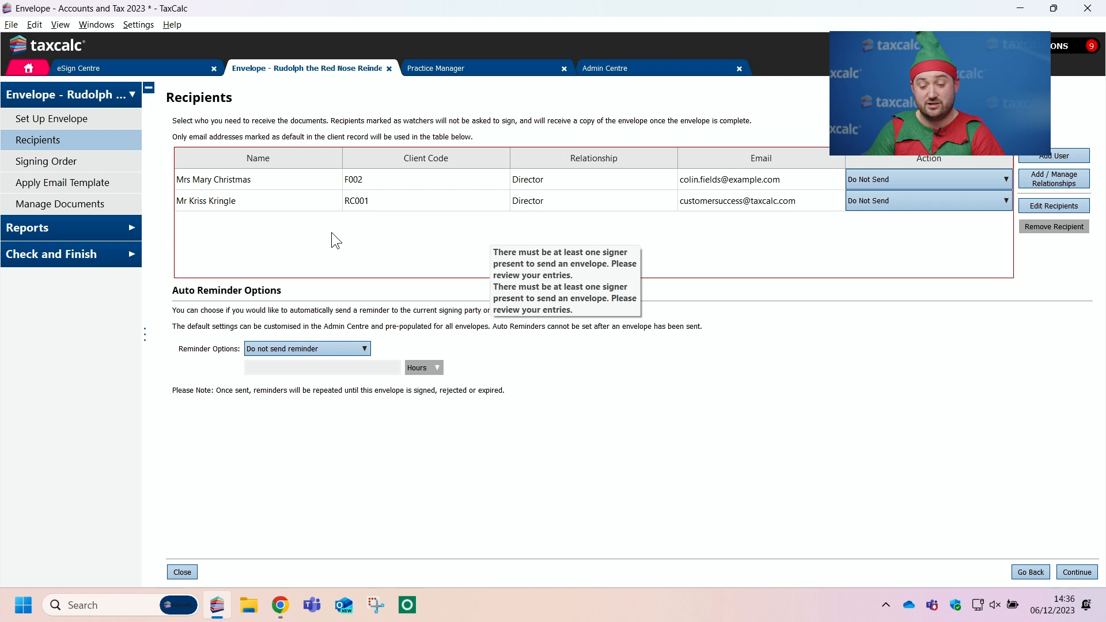
pyautogui.click(926, 199)
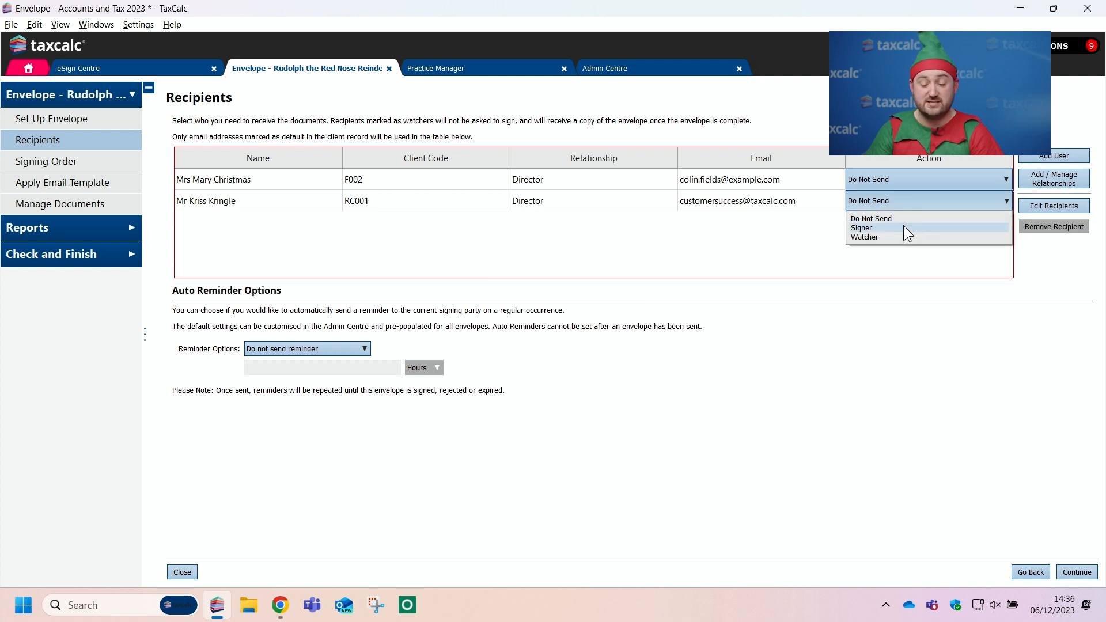
pyautogui.click(903, 228)
pyautogui.click(904, 181)
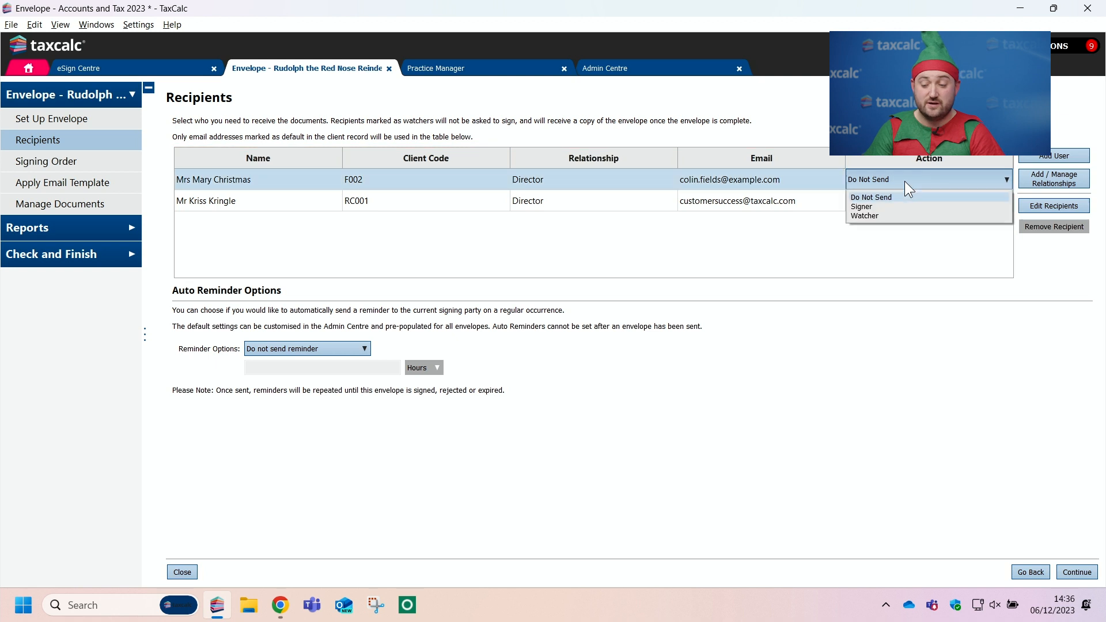
pyautogui.click(906, 214)
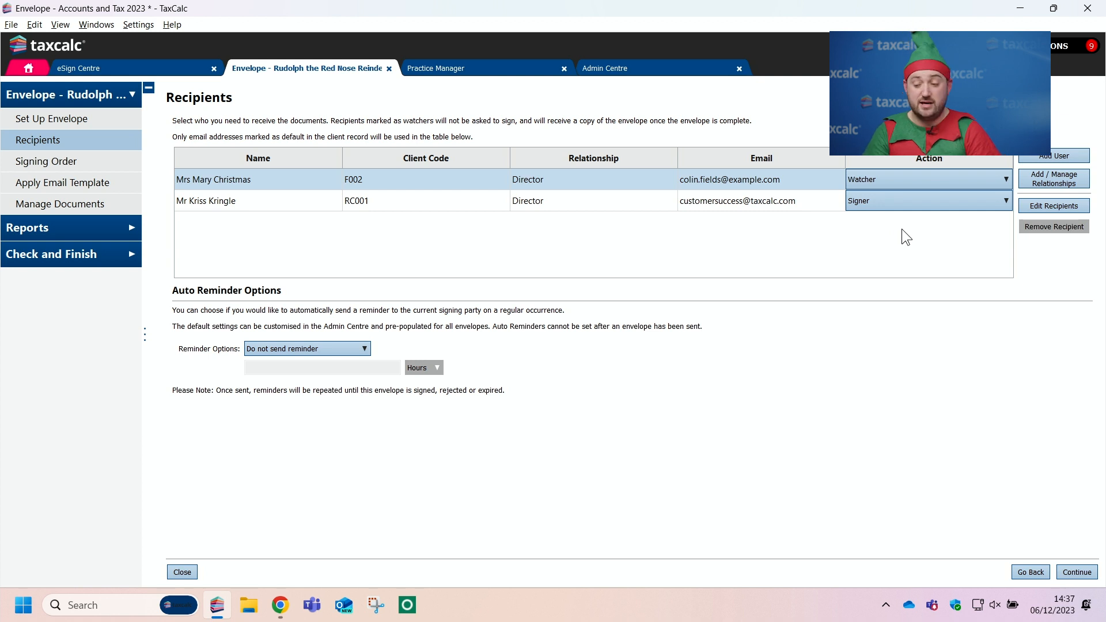
# Step: Add the last listed practice user to the envelope's recipients and set that user's action to Signer
pyautogui.click(1059, 157)
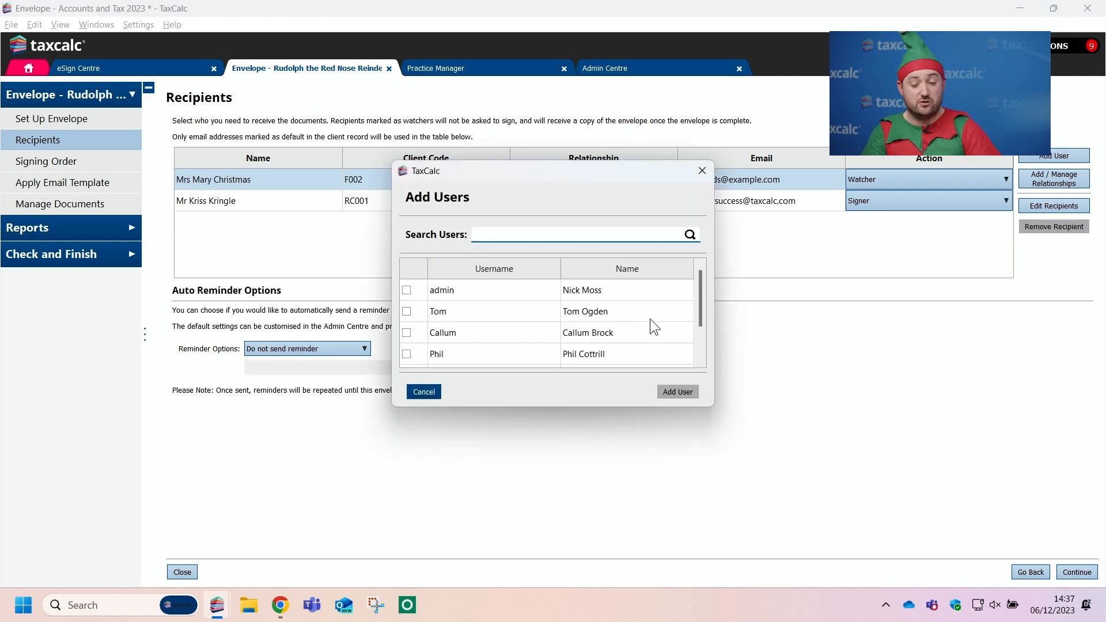
pyautogui.moveTo(699, 299); pyautogui.dragTo(703, 341)
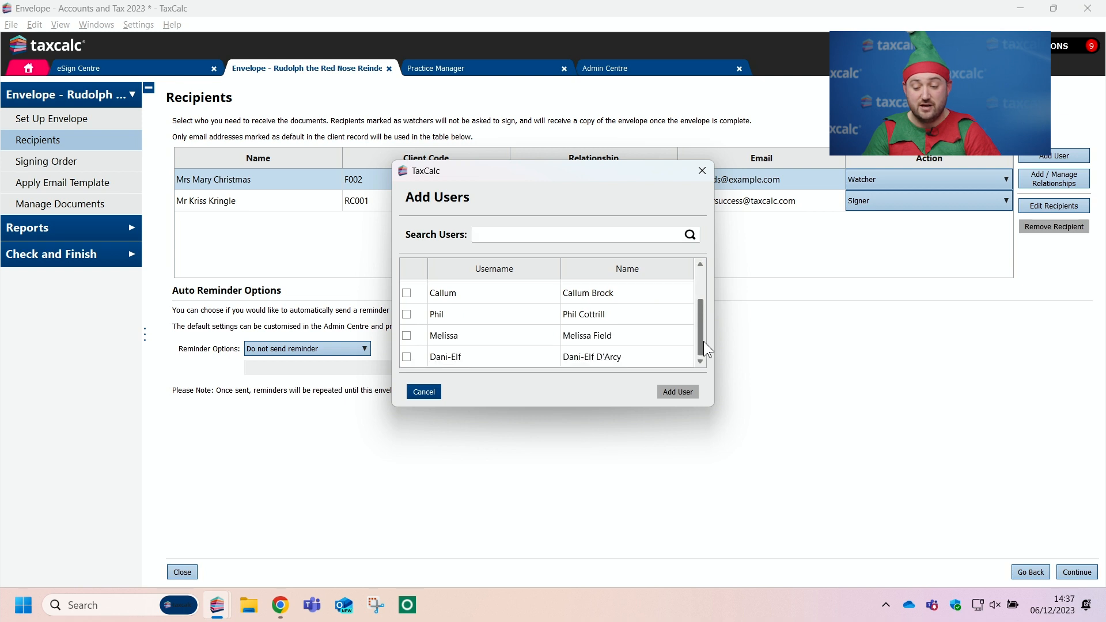
pyautogui.click(406, 357)
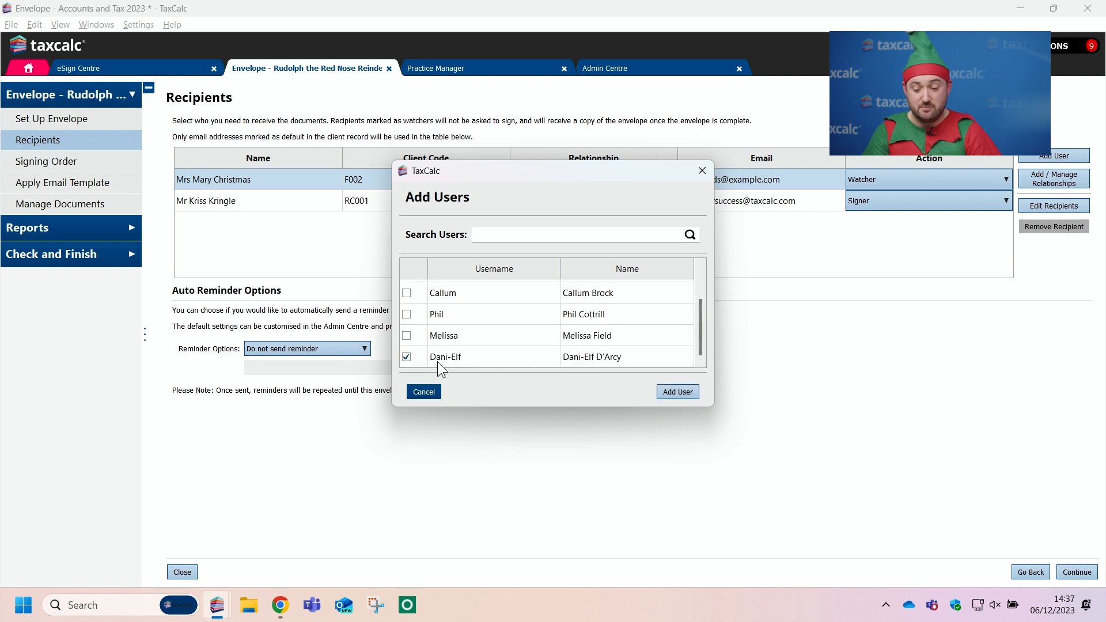
pyautogui.click(677, 392)
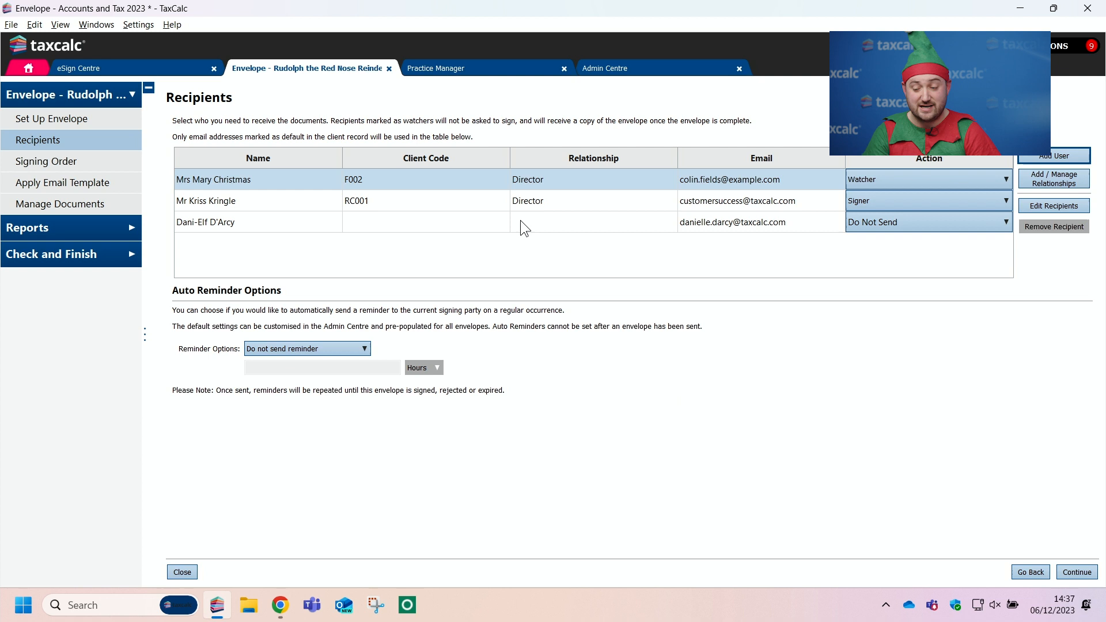
pyautogui.click(897, 225)
pyautogui.click(882, 247)
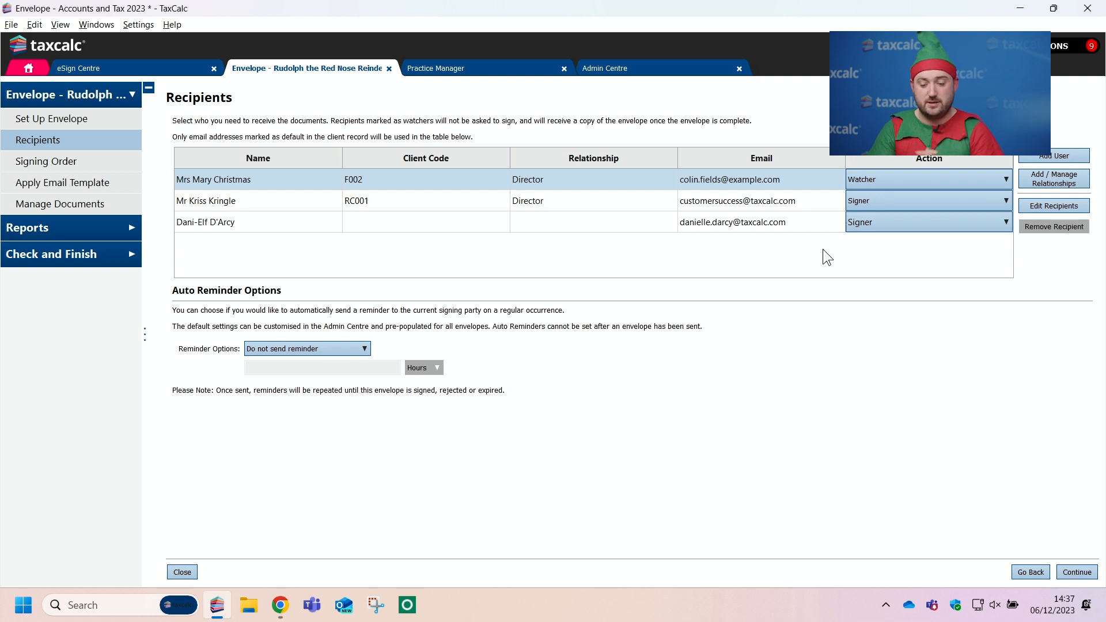
# Step: Try a specific auto-reminder time of 12 hours for the envelope, and change the option to send a reminder after 24 hours
pyautogui.click(284, 349)
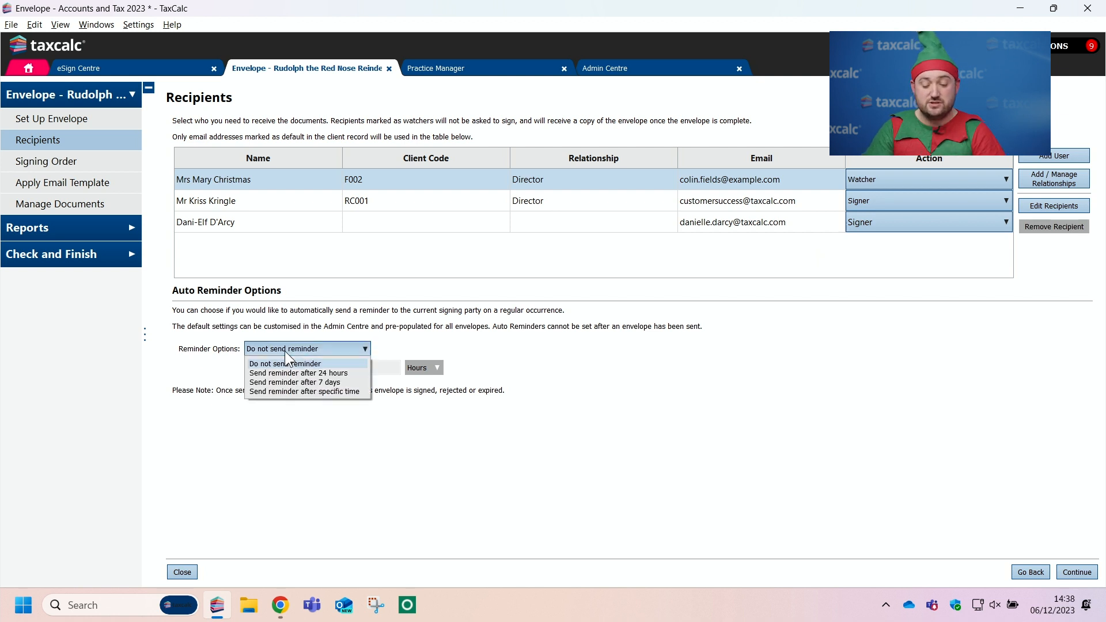
pyautogui.click(358, 392)
pyautogui.write('12')
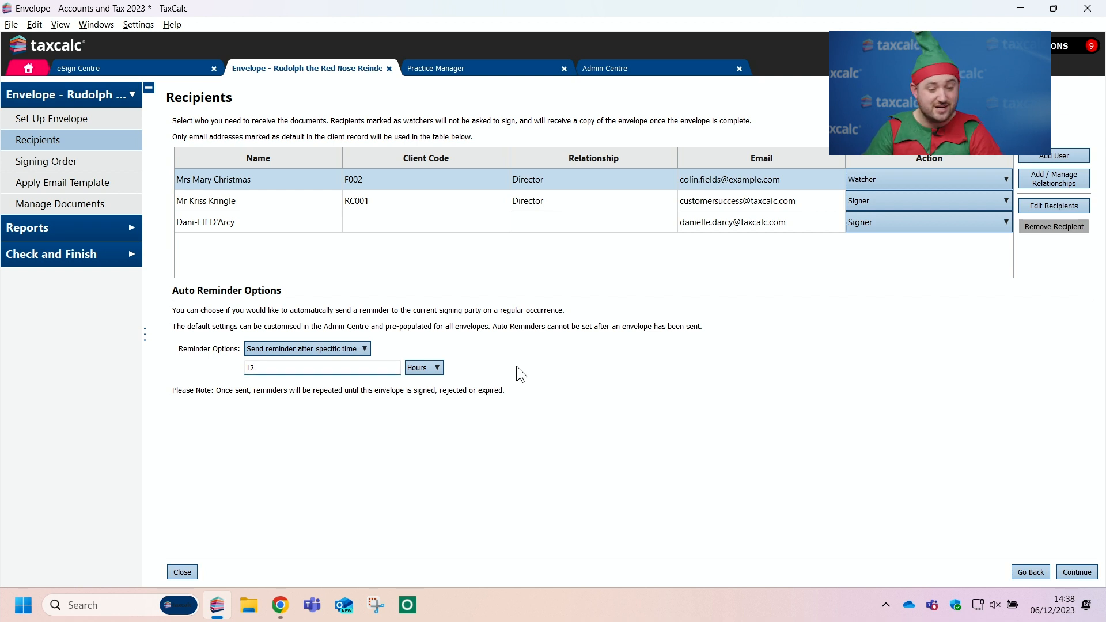
pyautogui.click(361, 349)
pyautogui.click(348, 369)
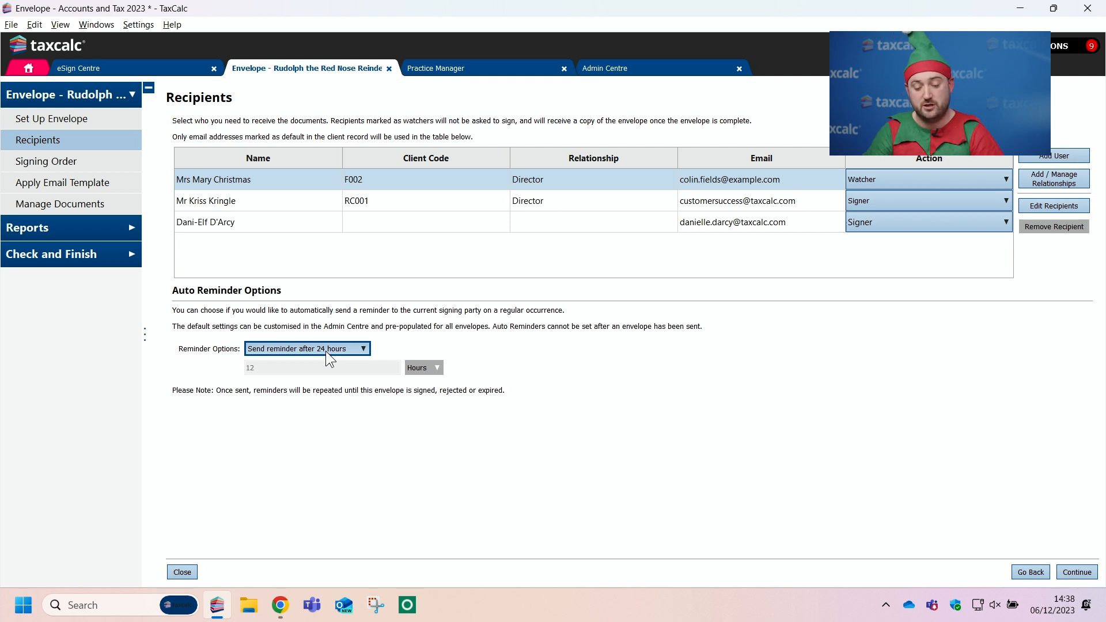
# Step: Move the director who is signing above the practice user in the envelope's signing order
pyautogui.click(74, 163)
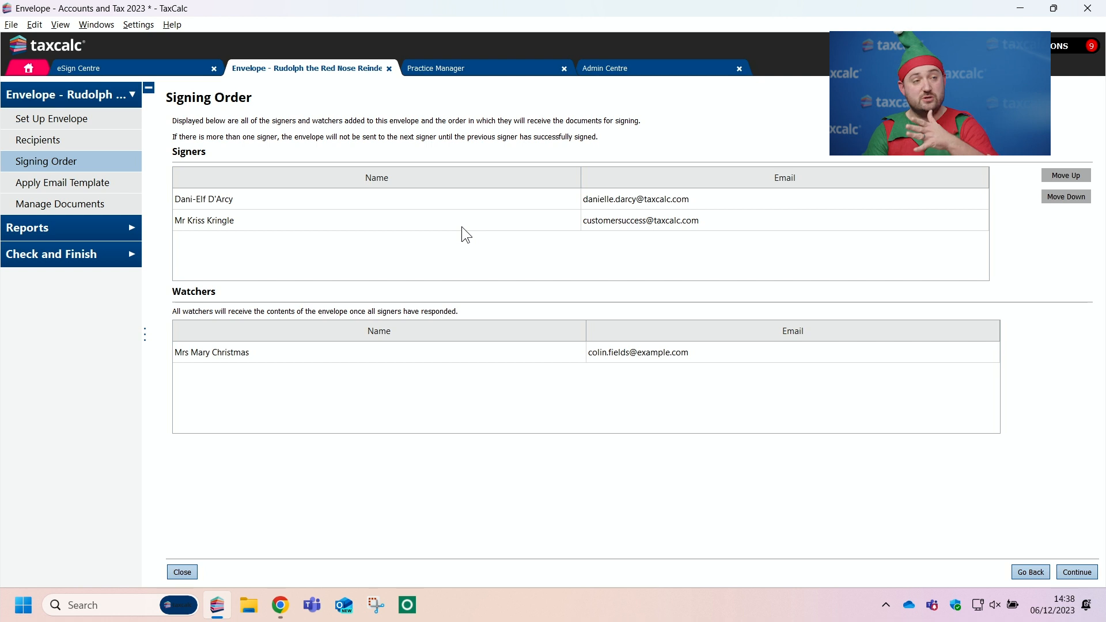
pyautogui.click(382, 222)
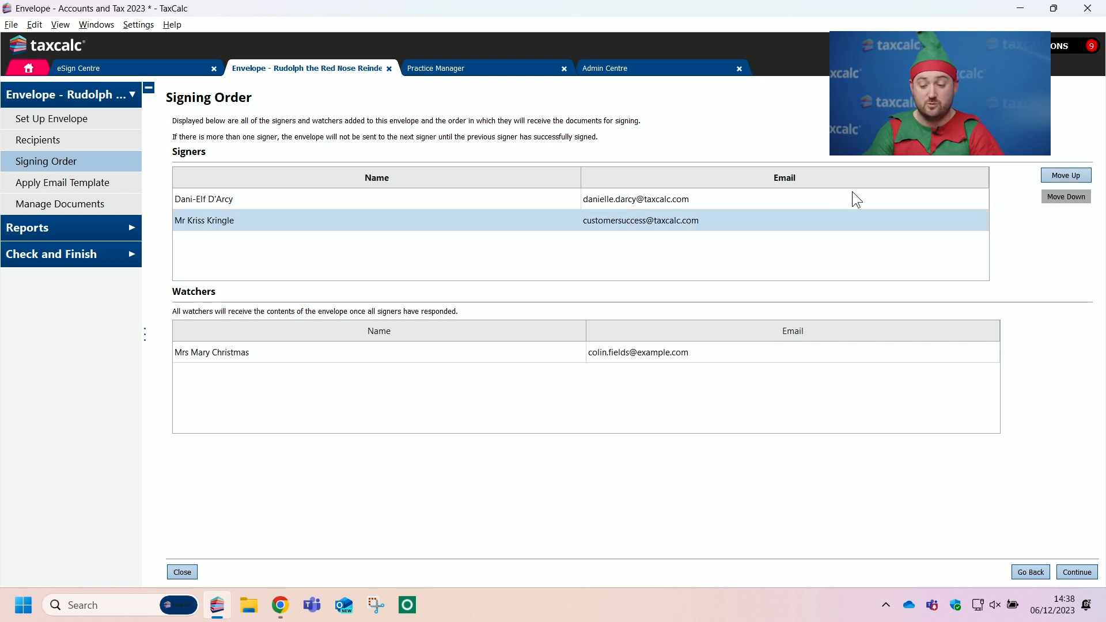
pyautogui.click(1044, 175)
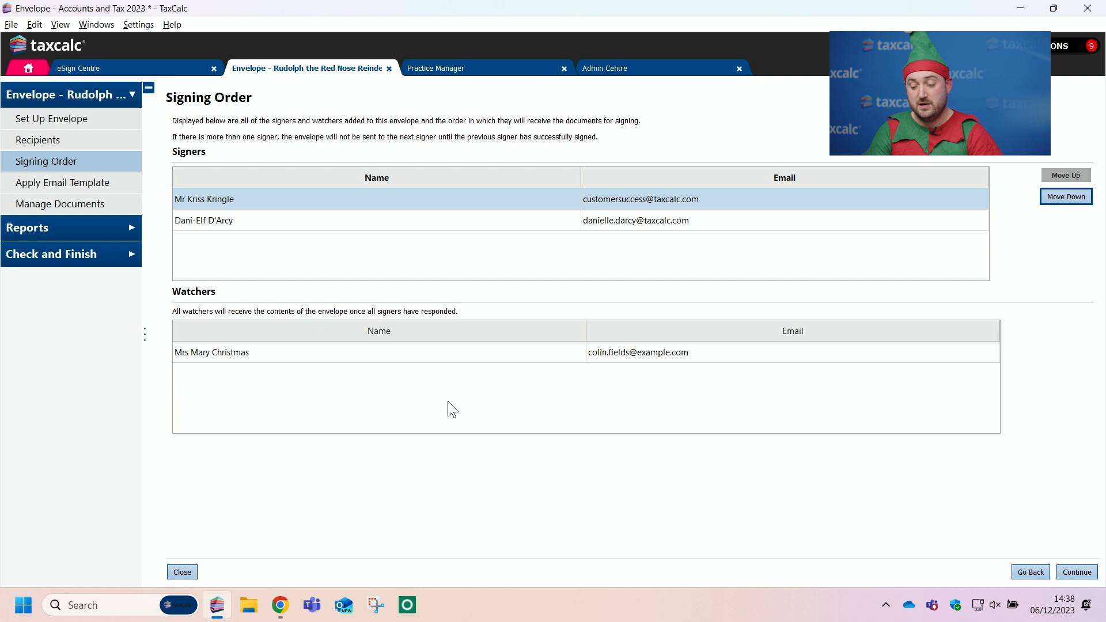
# Step: Add the line "Merry Christmas!" below the editable message in the envelope's eSign Centre Default email content
pyautogui.click(94, 184)
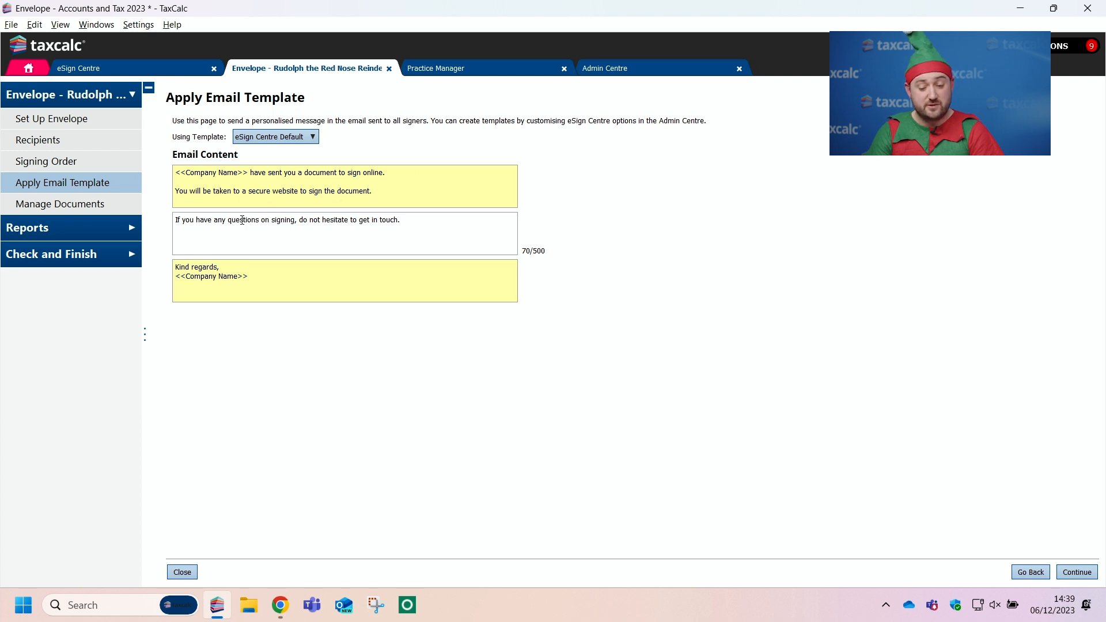
pyautogui.moveTo(435, 222); pyautogui.dragTo(184, 215)
pyautogui.click(414, 218)
pyautogui.press('Return')
pyautogui.press('Return')
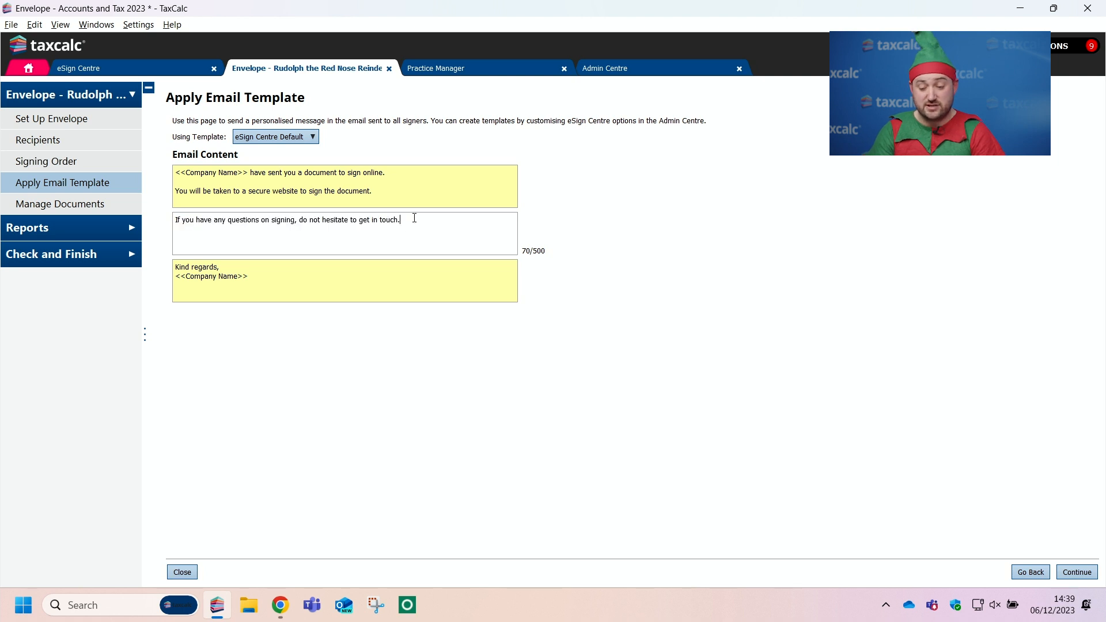
pyautogui.write('Me')
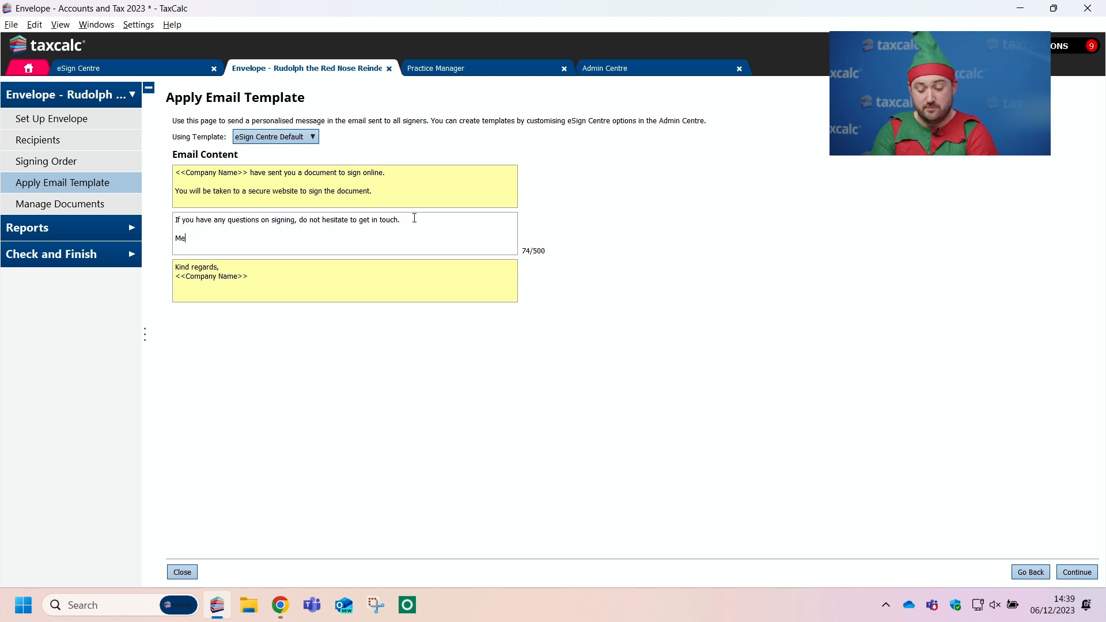
pyautogui.write('rry Christmas!')
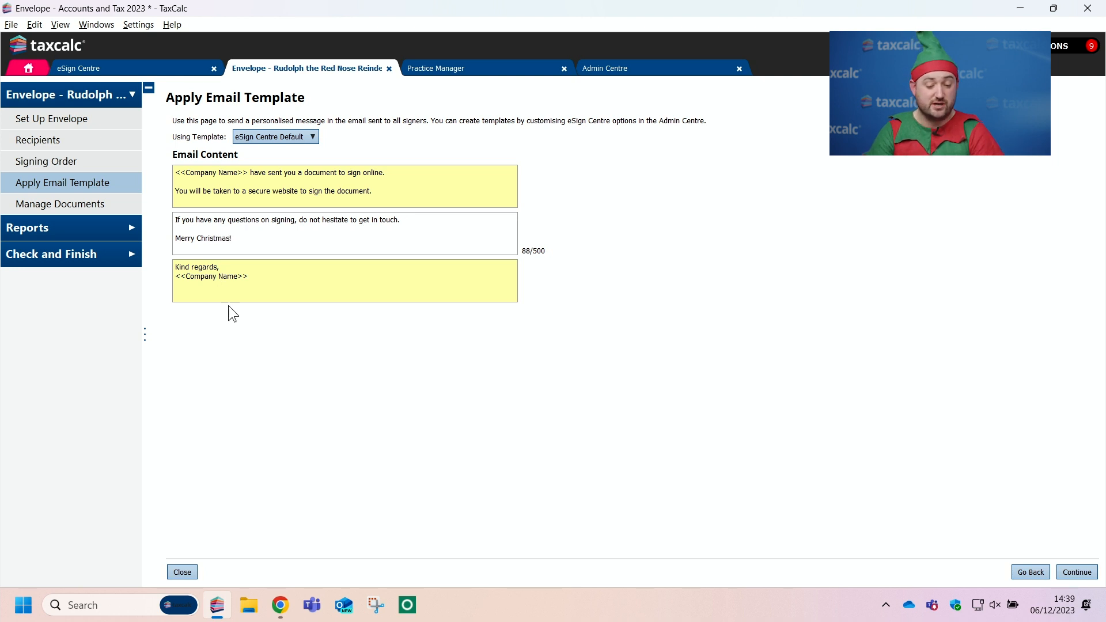
# Step: Add the company's CT600, Full and Registrar Financial Statements for 01 April 2022 to 31 March 2023, and move the Full Financial Statements first
pyautogui.click(79, 204)
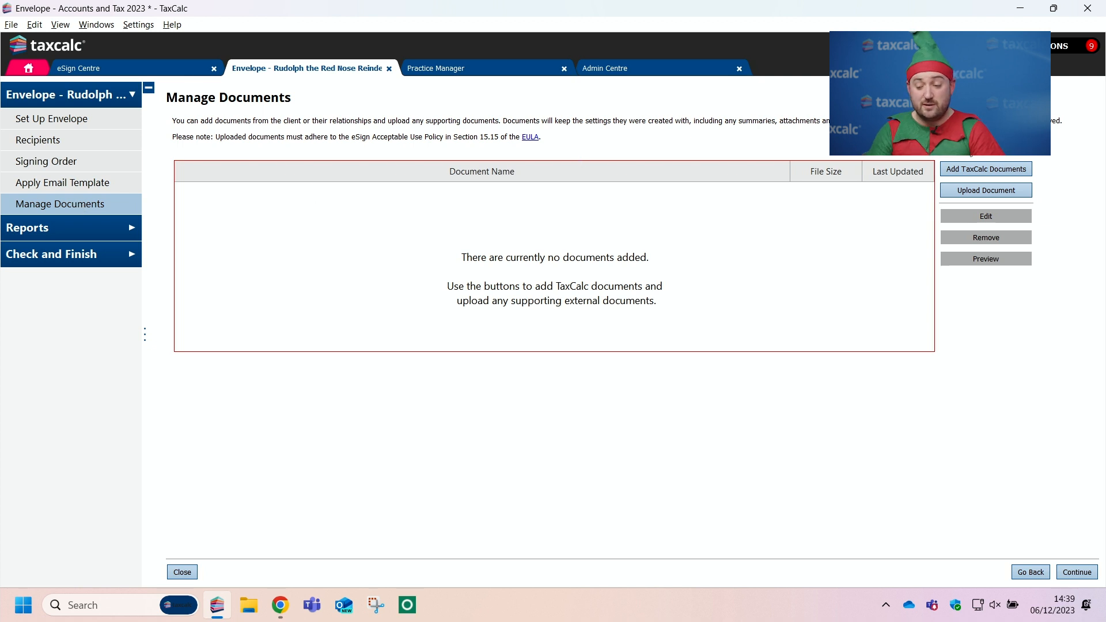
pyautogui.click(989, 167)
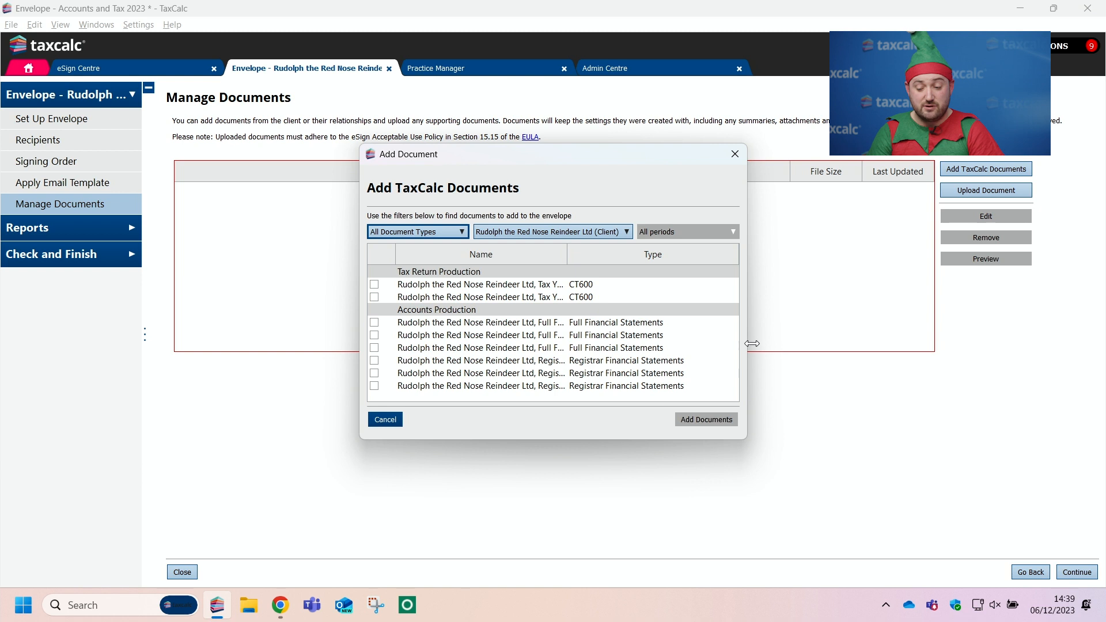
pyautogui.moveTo(751, 344); pyautogui.dragTo(1098, 343)
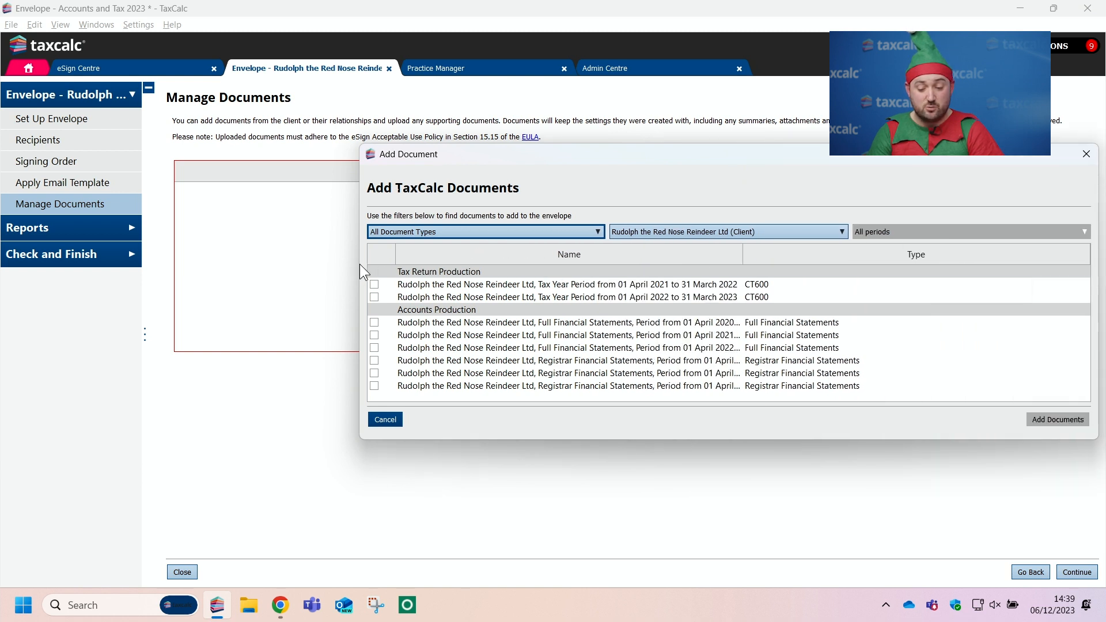
pyautogui.moveTo(359, 264); pyautogui.dragTo(120, 276)
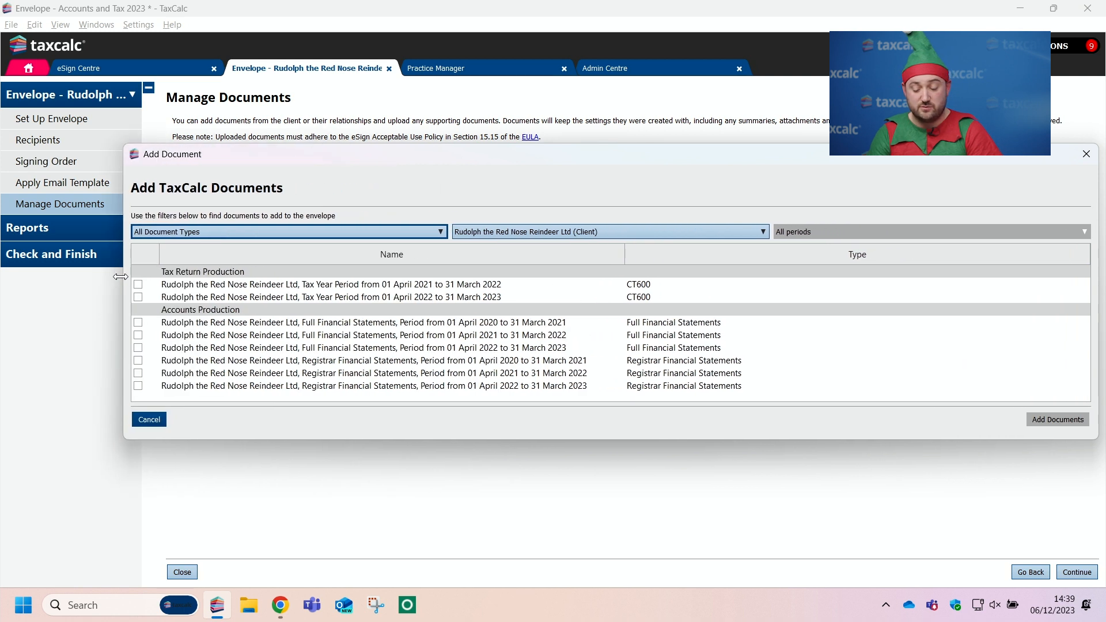
pyautogui.moveTo(574, 160); pyautogui.dragTo(504, 131)
pyautogui.click(69, 269)
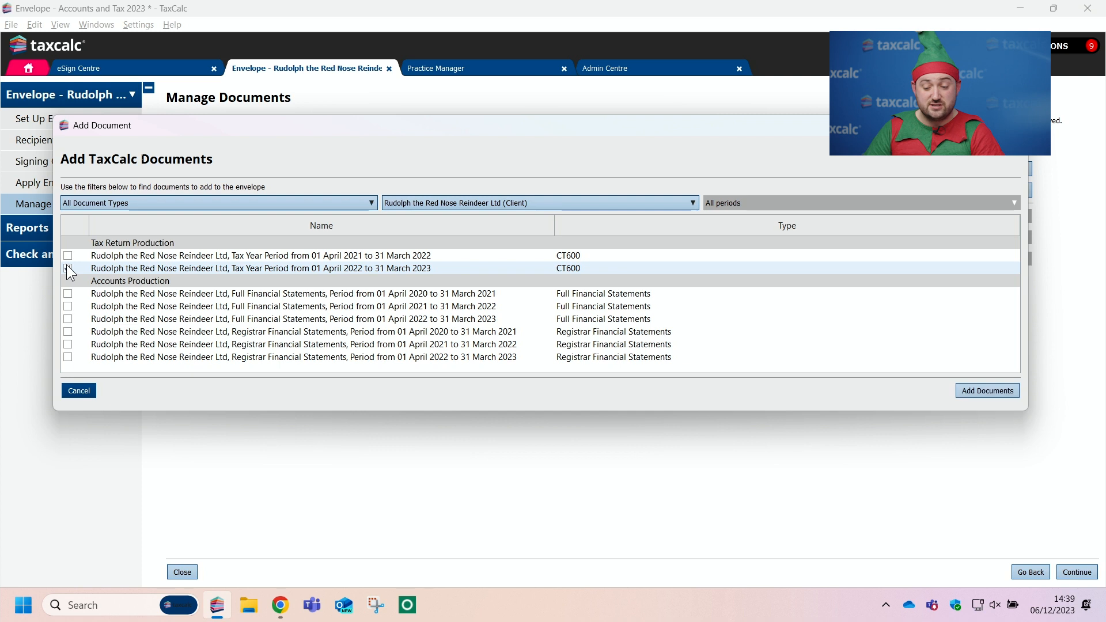
pyautogui.click(68, 319)
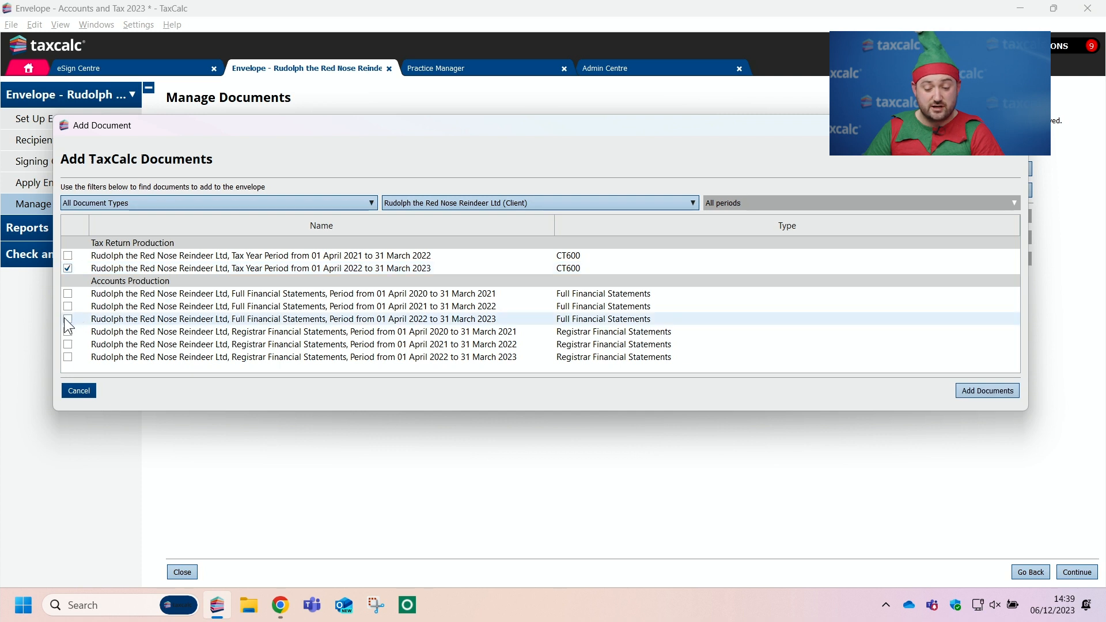
pyautogui.click(68, 357)
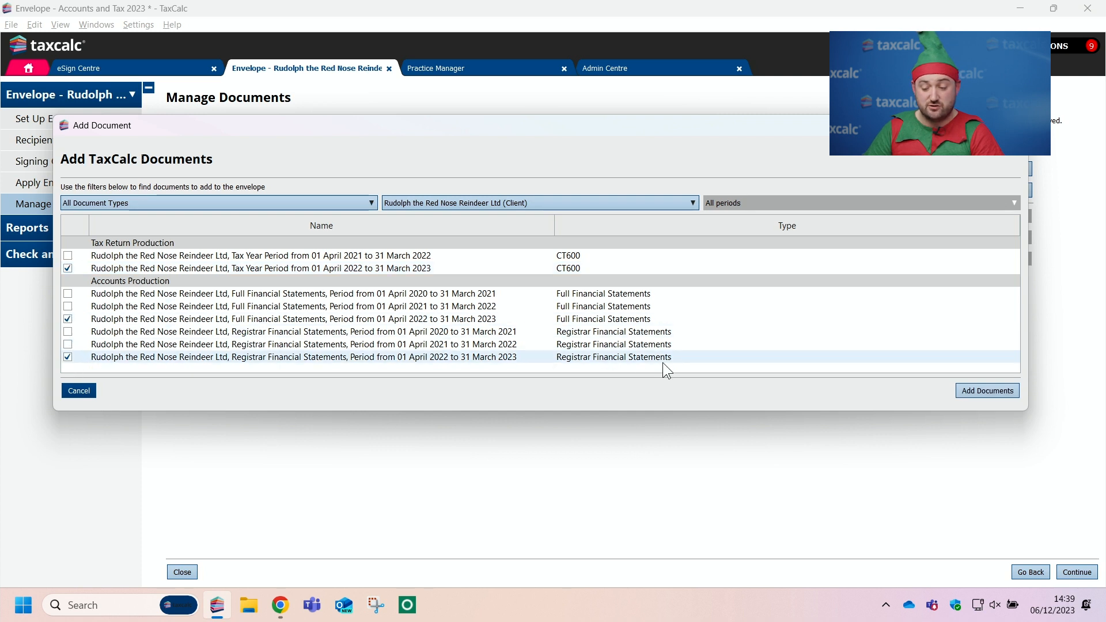
pyautogui.click(993, 393)
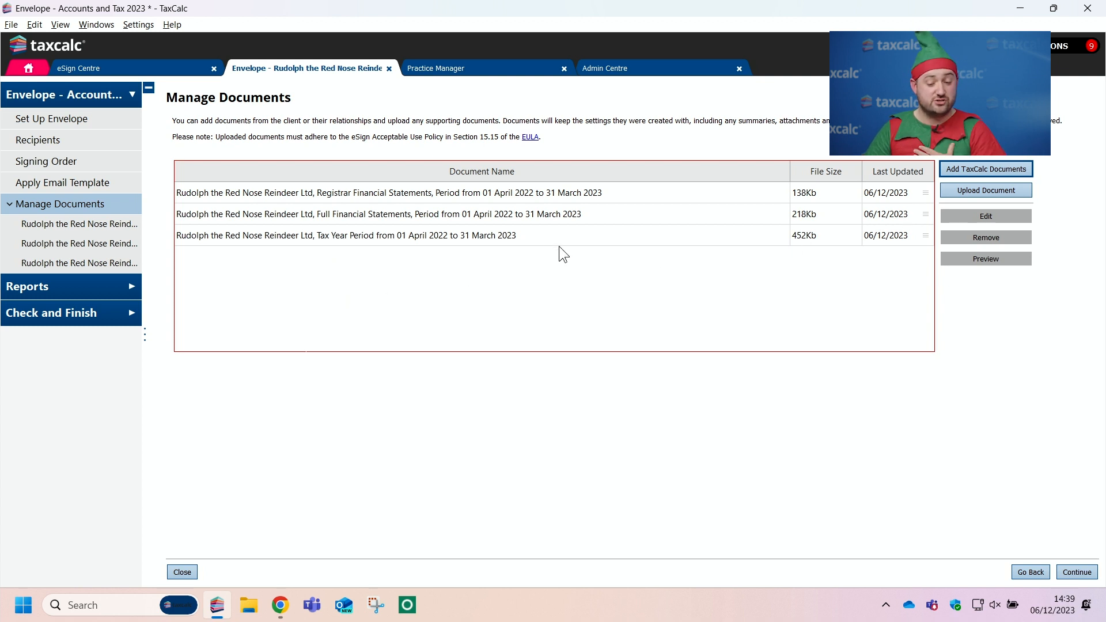
pyautogui.moveTo(928, 215); pyautogui.dragTo(928, 192)
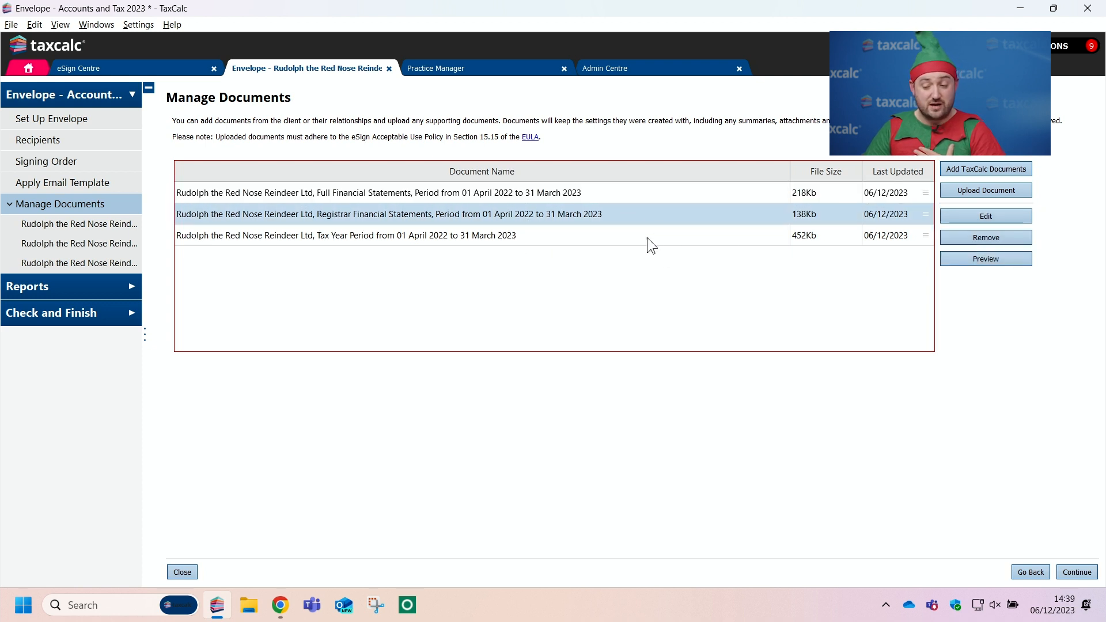
pyautogui.click(993, 191)
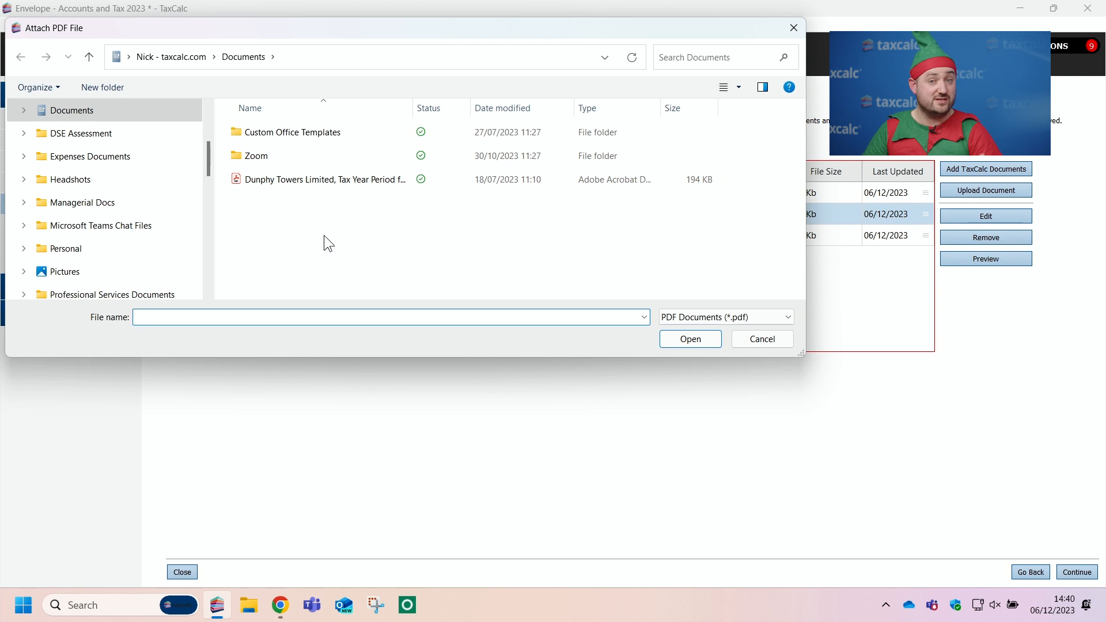
pyautogui.click(749, 338)
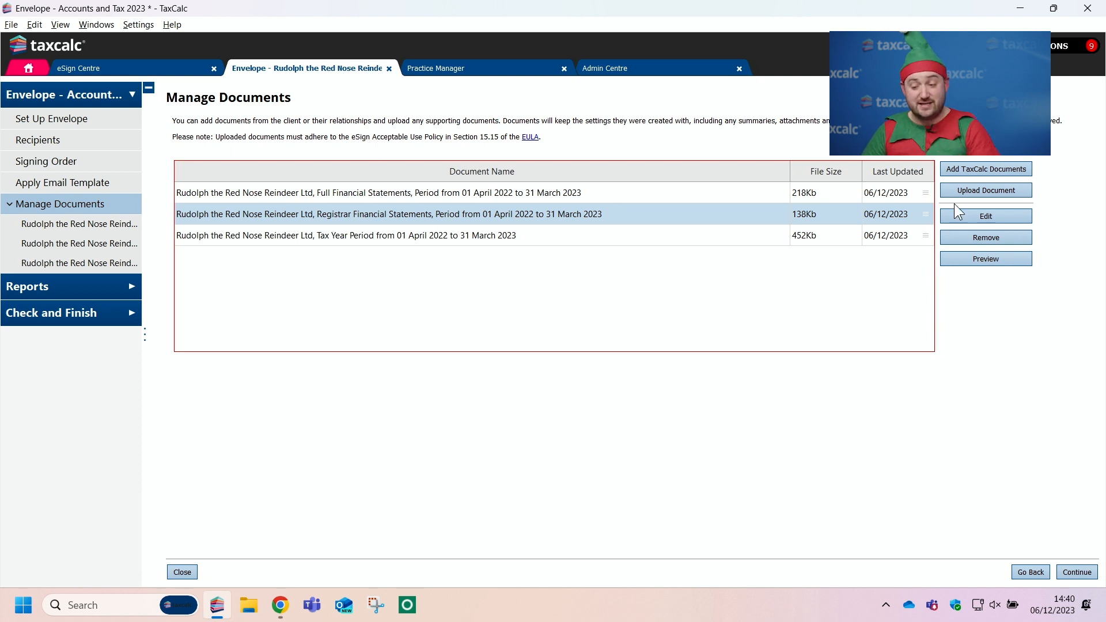
pyautogui.click(985, 191)
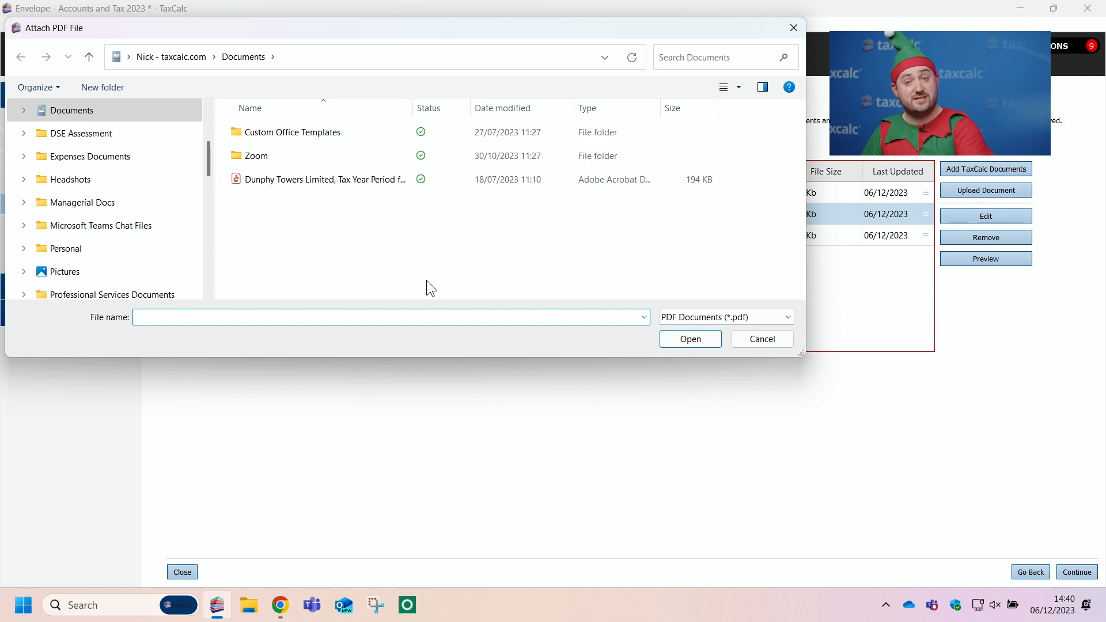
pyautogui.click(797, 27)
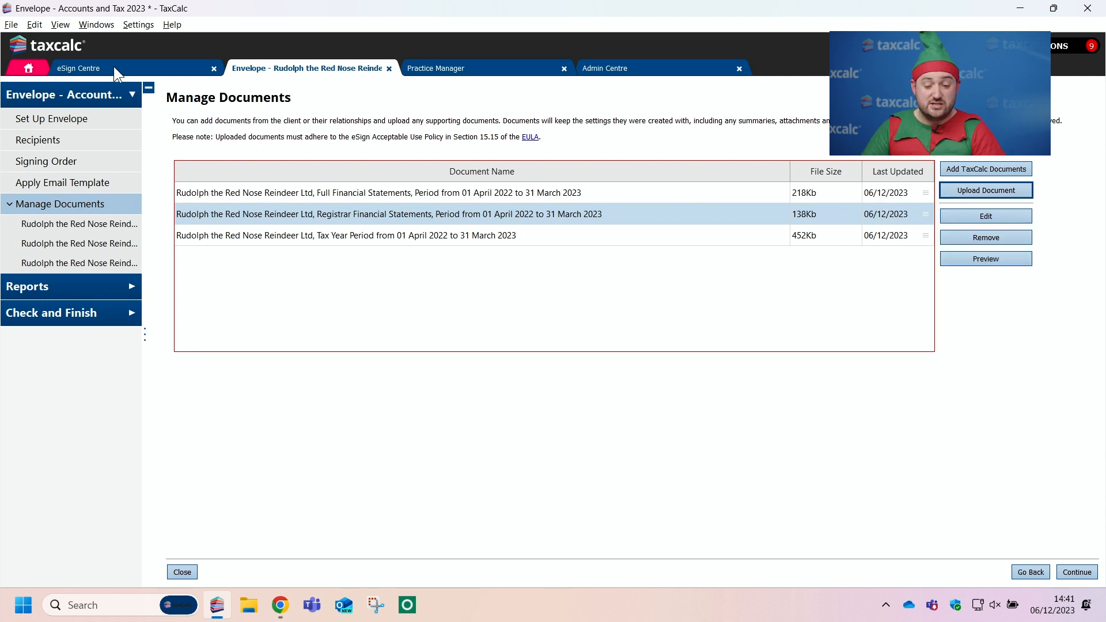
# Step: Open the signing director's SA100 return for the year ending 5 April 2023 and view its SA302 summary and option to add it to an envelope
pyautogui.click(30, 68)
pyautogui.click(748, 161)
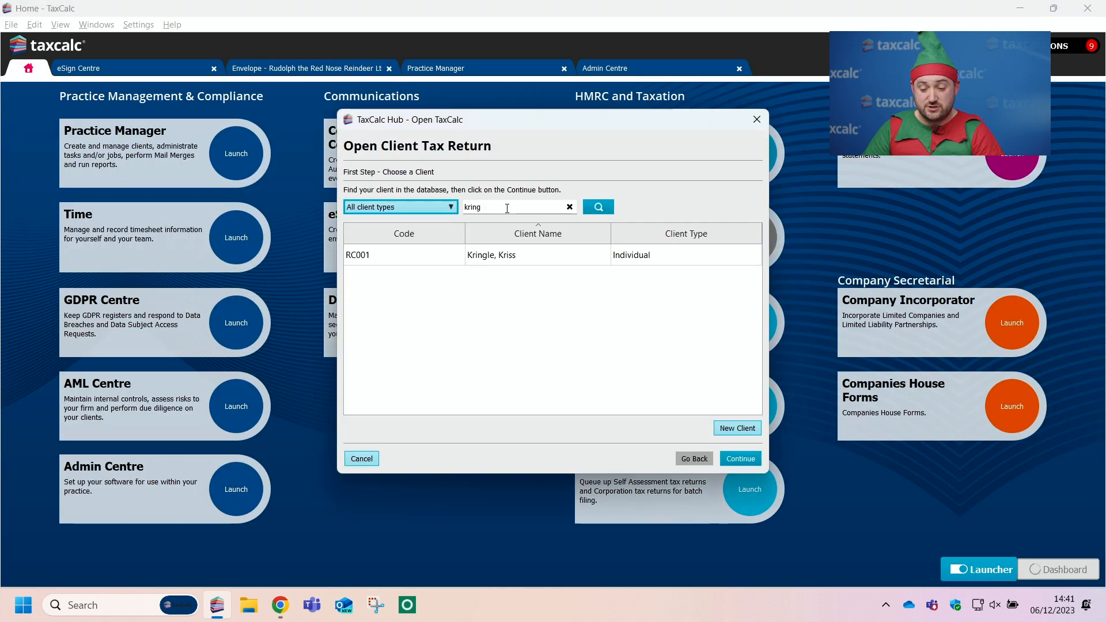
pyautogui.doubleClick(520, 260)
pyautogui.doubleClick(464, 242)
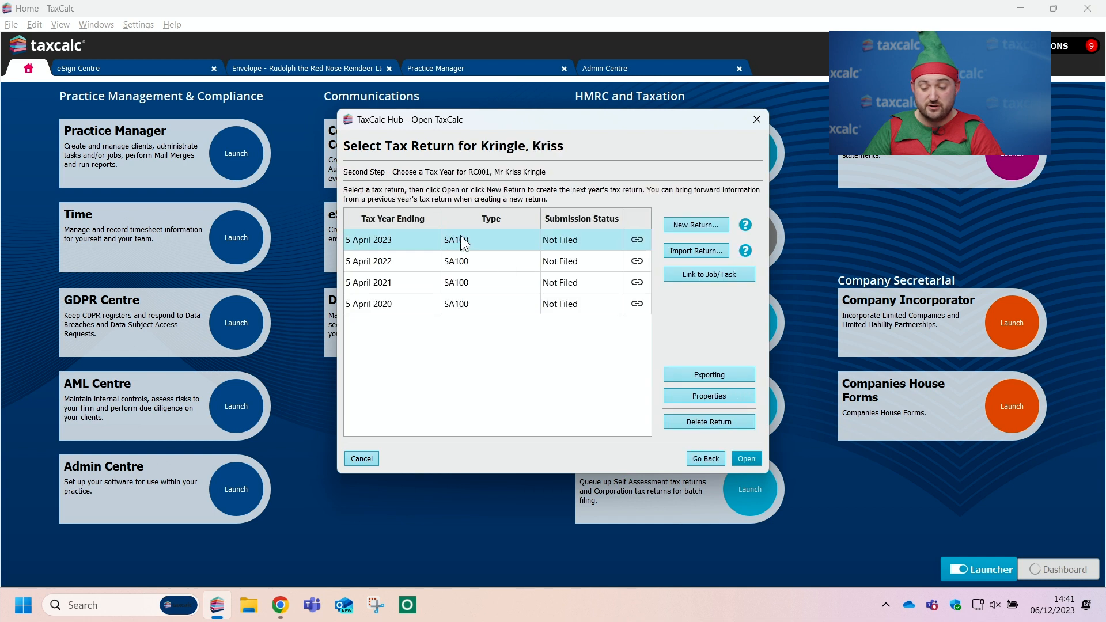
pyautogui.click(92, 371)
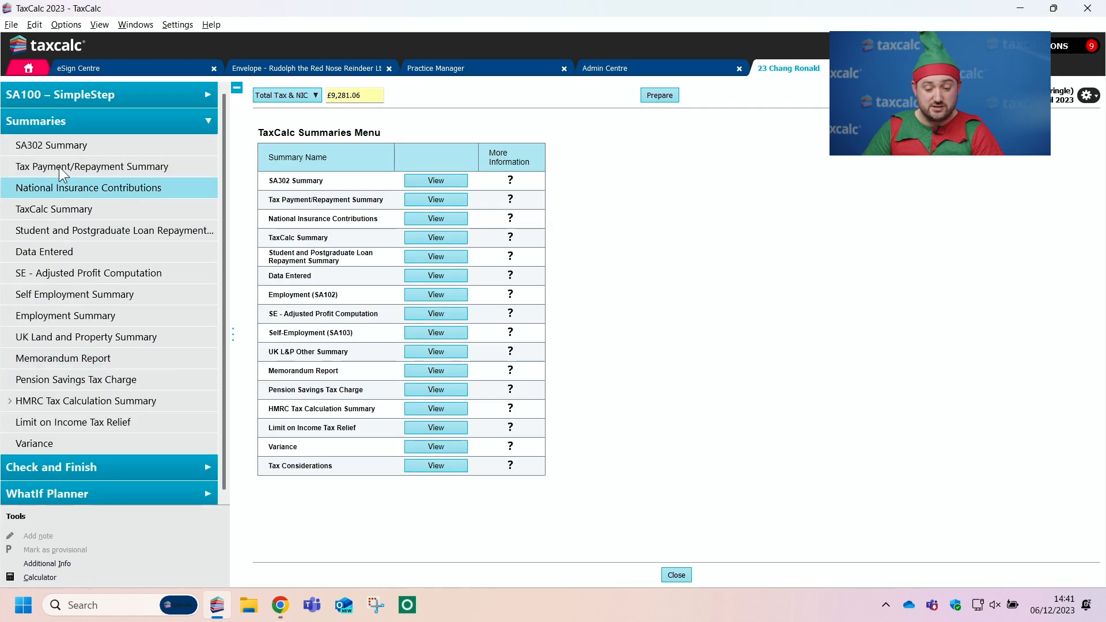
pyautogui.click(72, 152)
pyautogui.moveTo(372, 313)
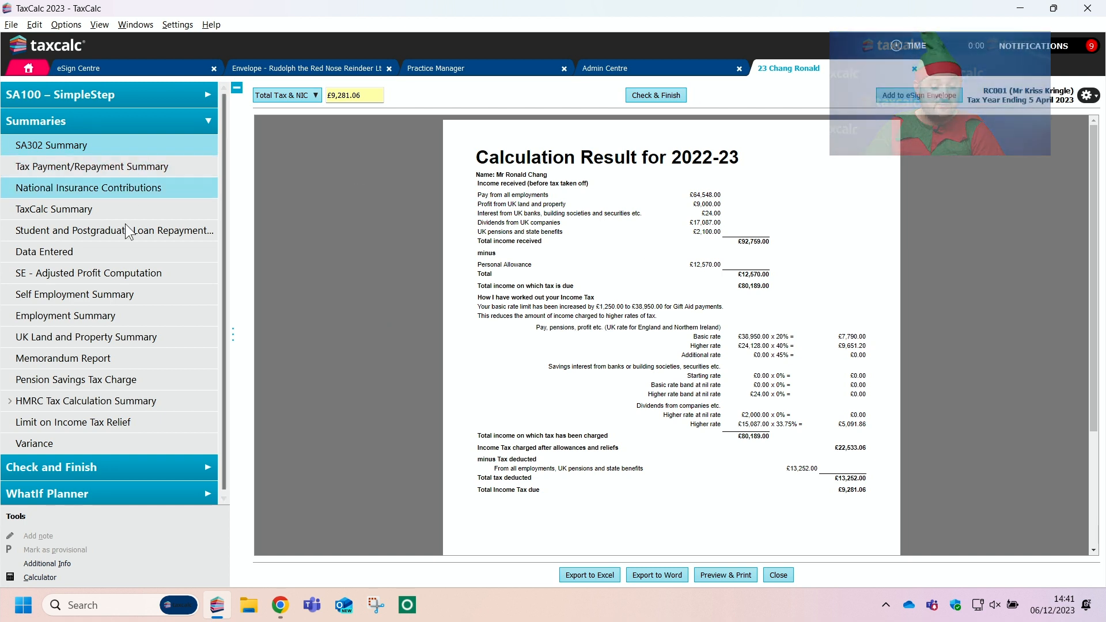
pyautogui.click(924, 95)
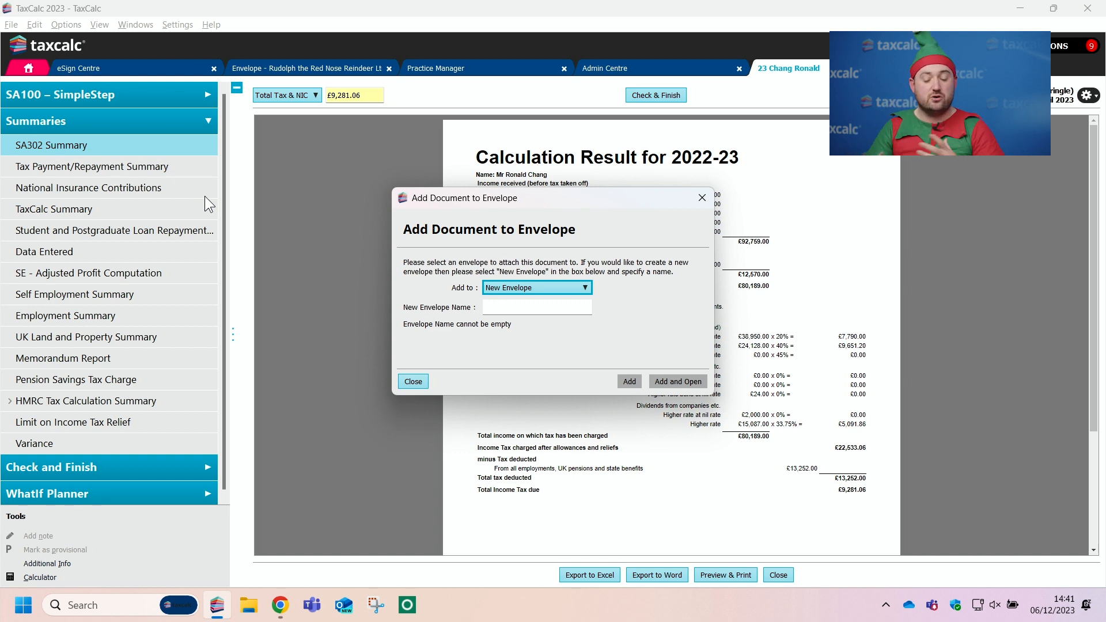
pyautogui.click(702, 198)
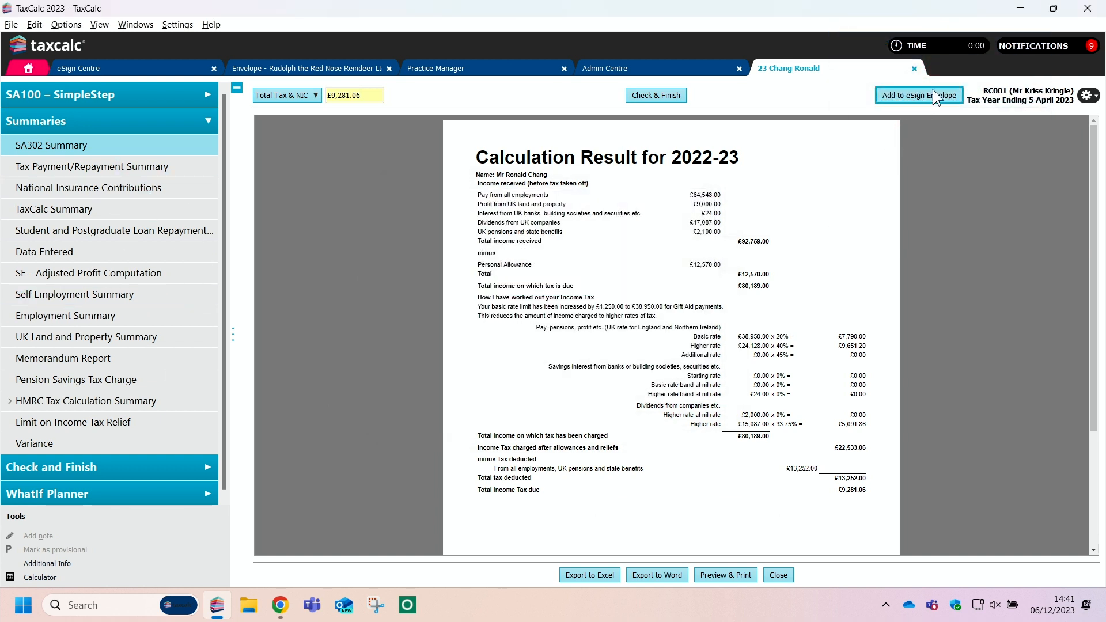
# Step: Return to the Accounts and Tax 2023 envelope and add the signing director's SA100 for the tax year ending 5 April 2023
pyautogui.click(306, 72)
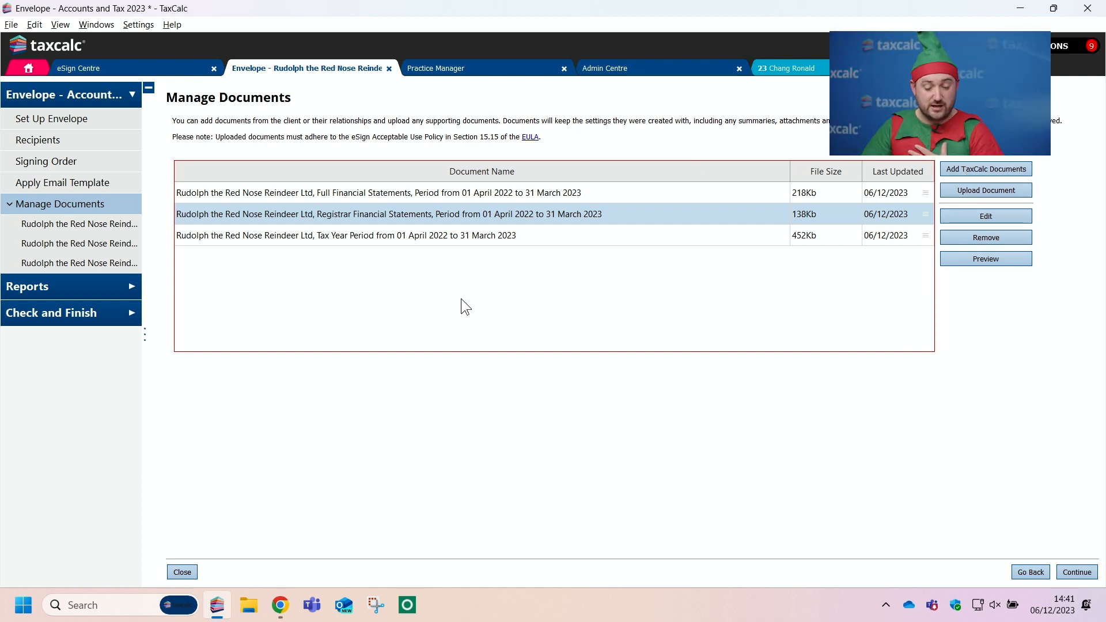
pyautogui.click(465, 191)
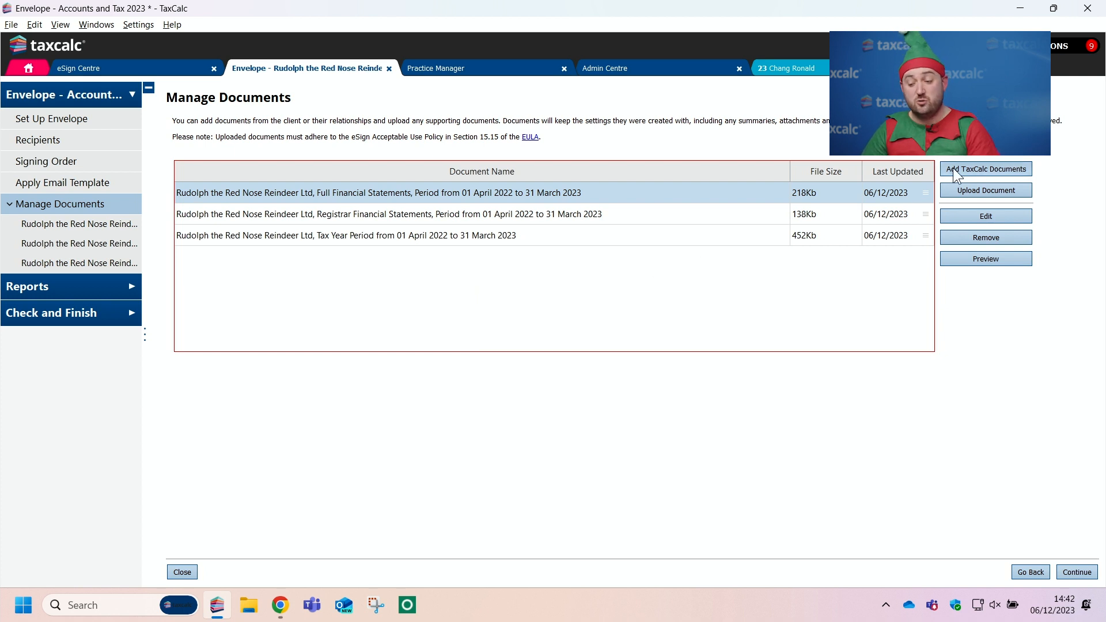
pyautogui.click(987, 168)
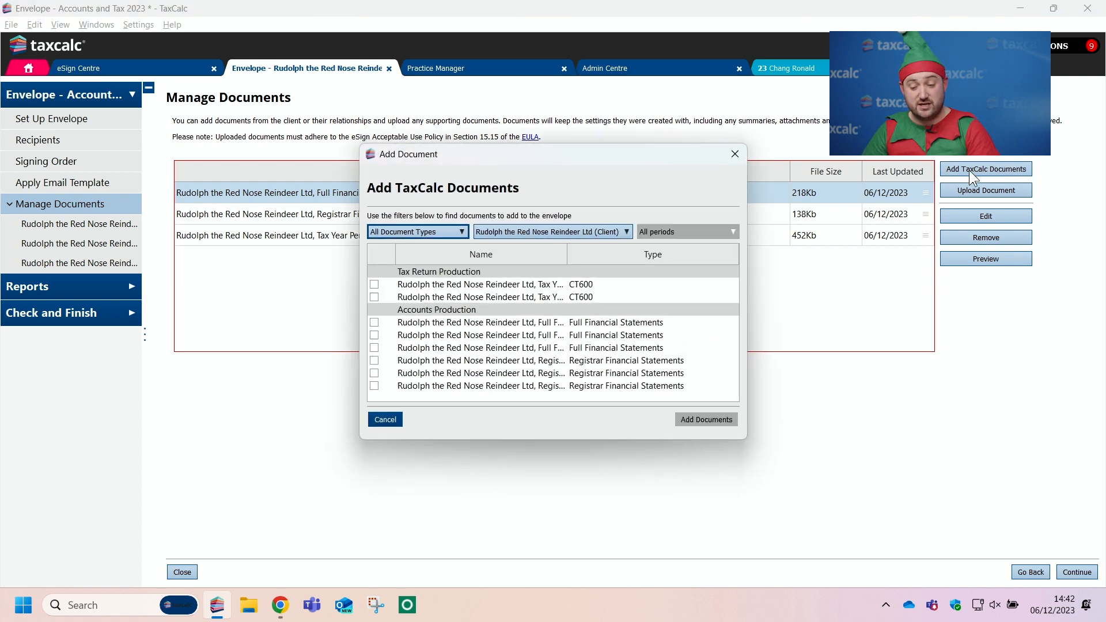
pyautogui.click(511, 227)
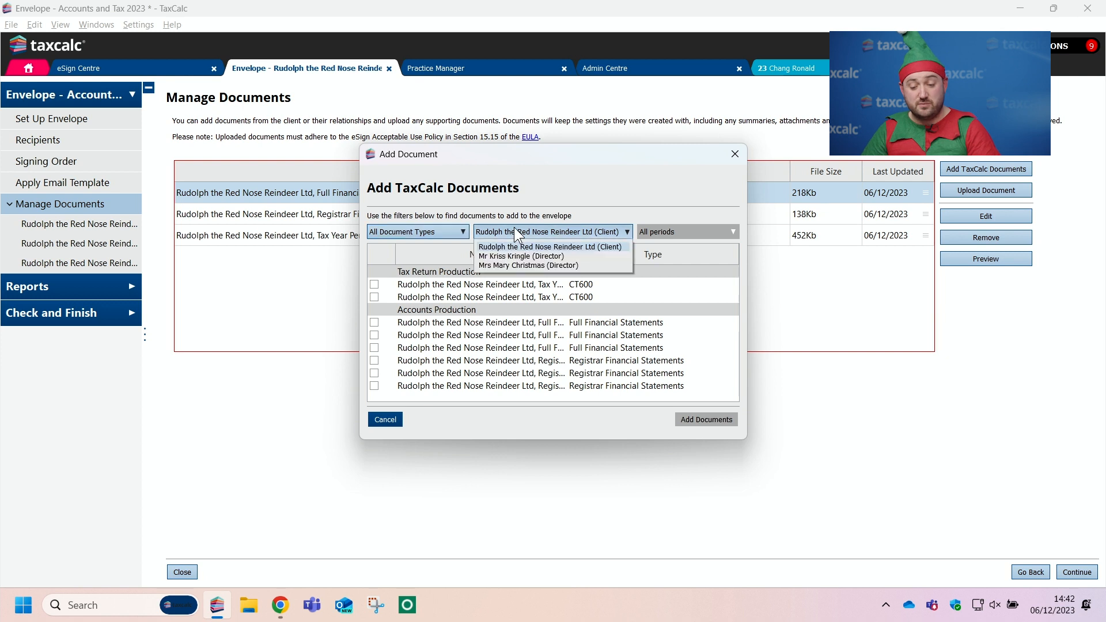
pyautogui.click(530, 256)
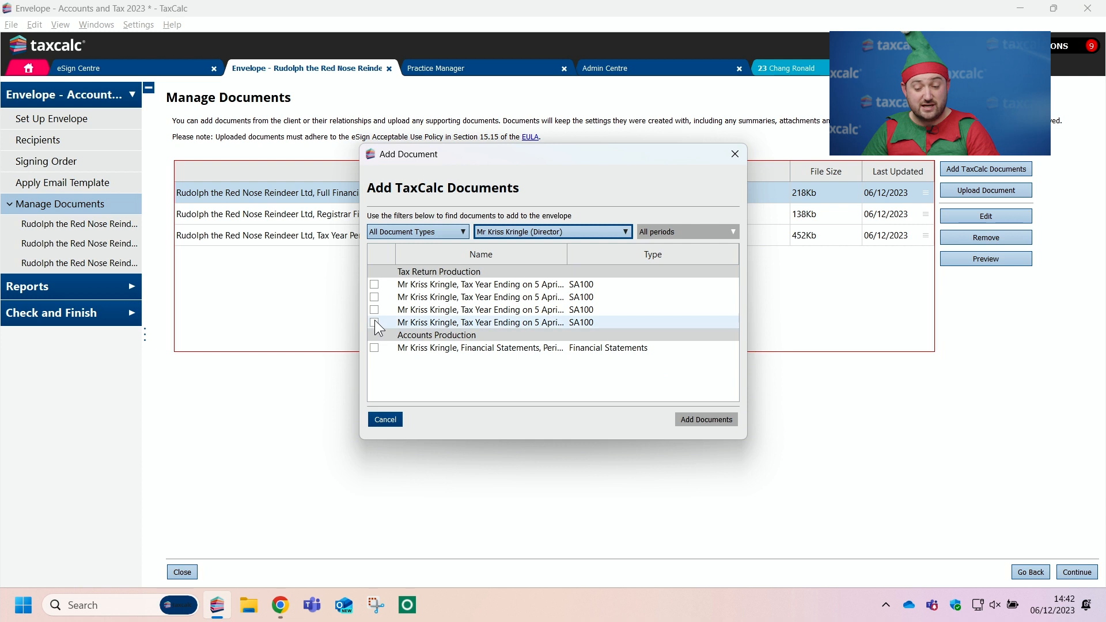
pyautogui.moveTo(357, 310); pyautogui.dragTo(123, 311)
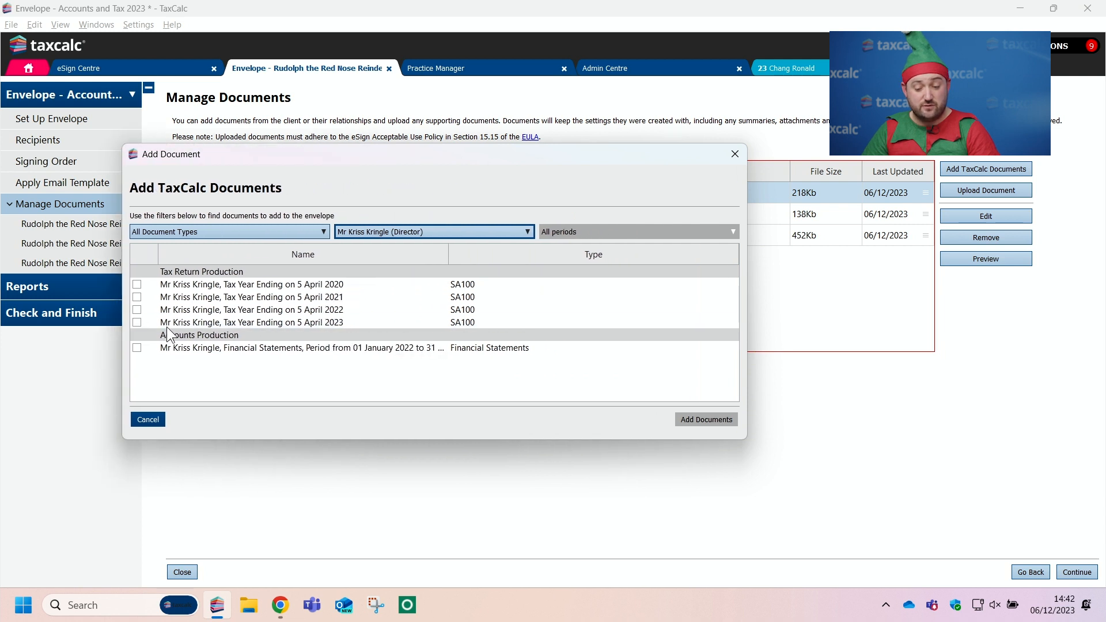
pyautogui.click(137, 322)
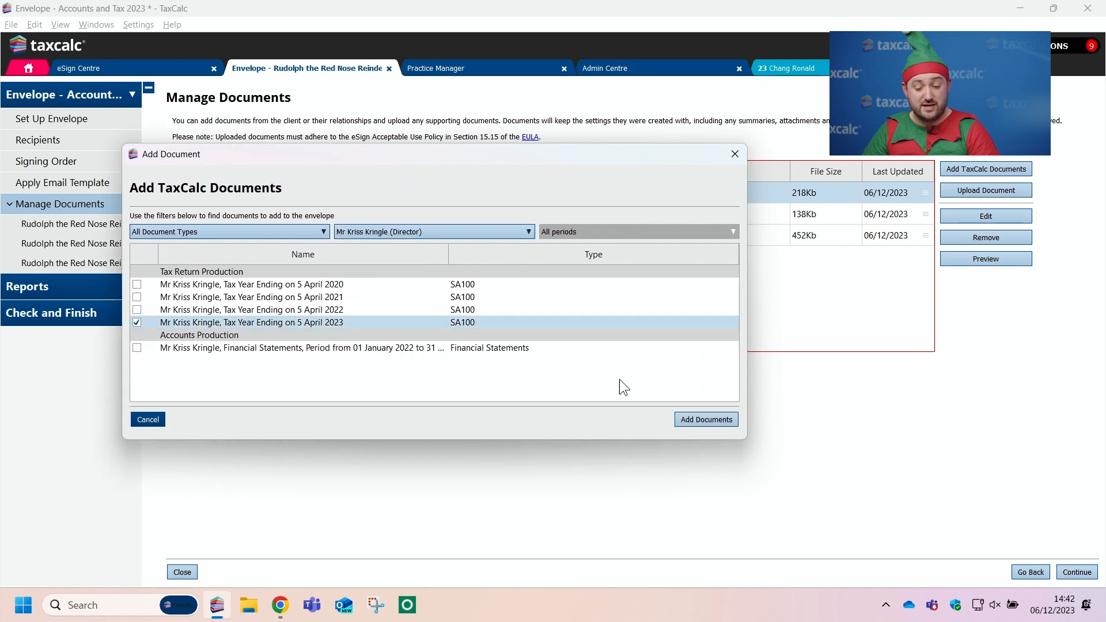
pyautogui.click(703, 420)
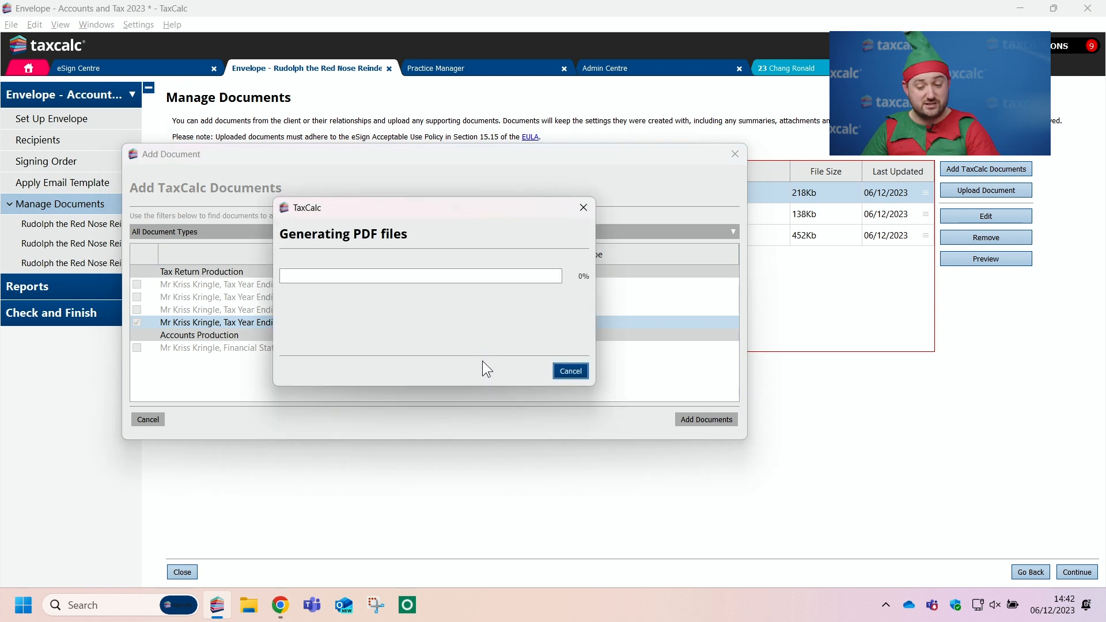